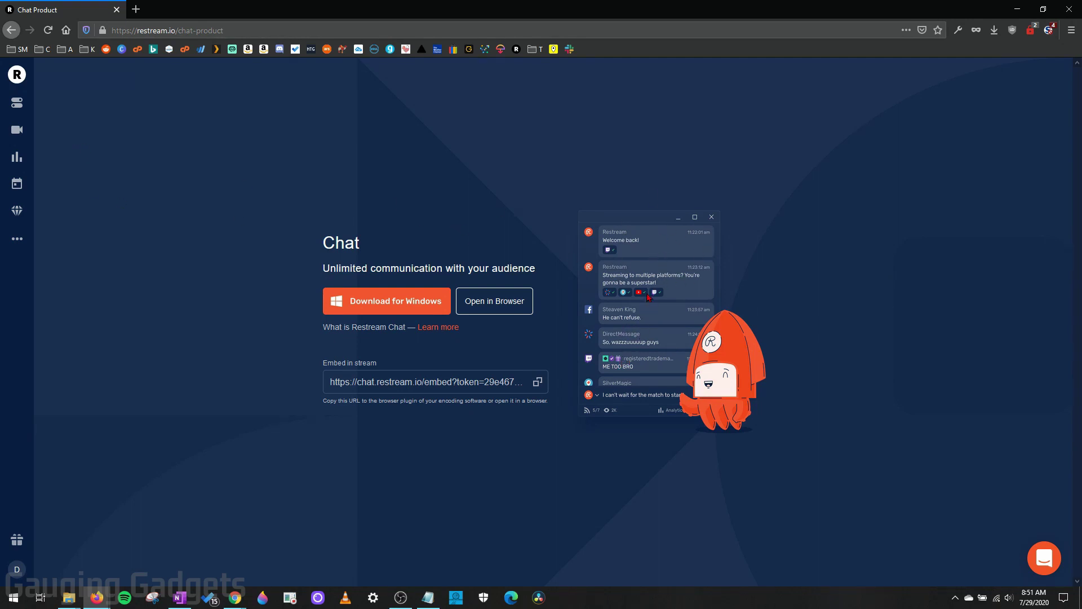
# Return to Restream's Destinations page, with only the Twitch channel switched on.
pyautogui.hotkey('alt', 'Tab')
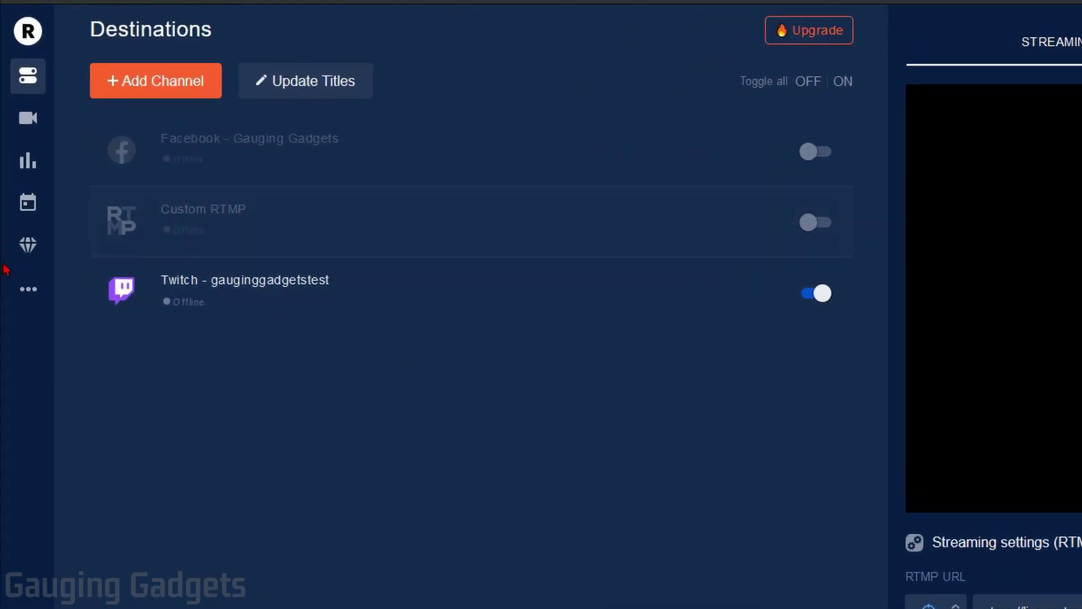
# Copy the embed-in-stream chat URL from Restream's Chat page.
pyautogui.click(27, 290)
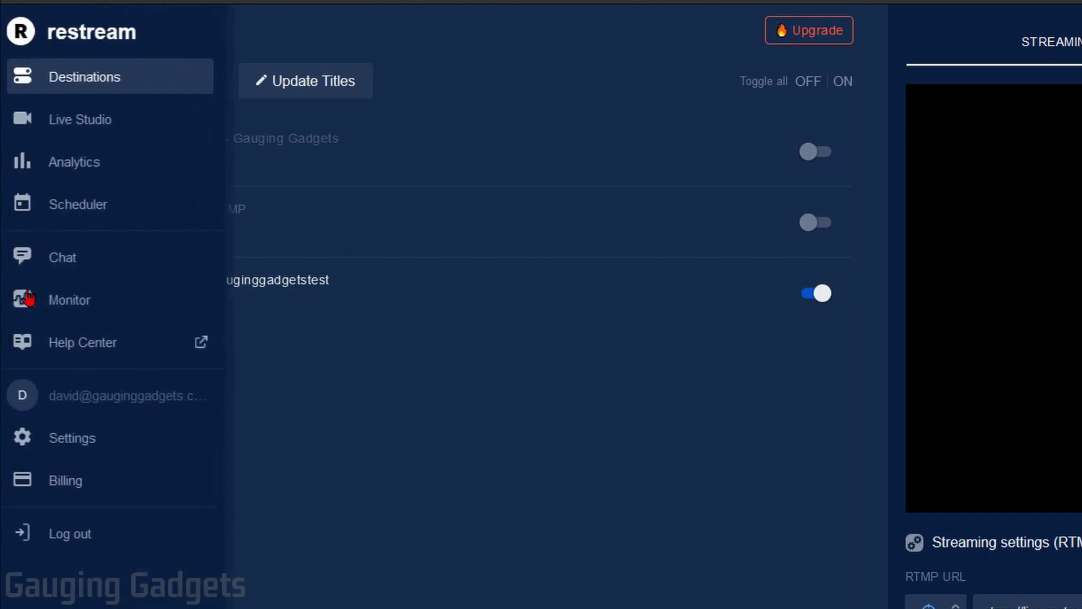
pyautogui.click(81, 261)
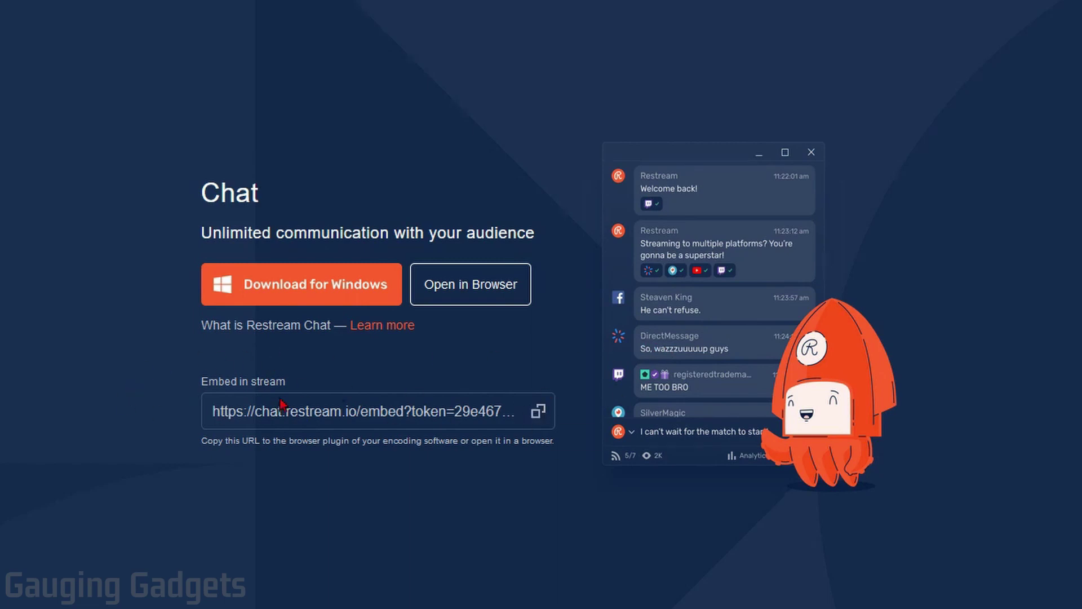
pyautogui.click(539, 420)
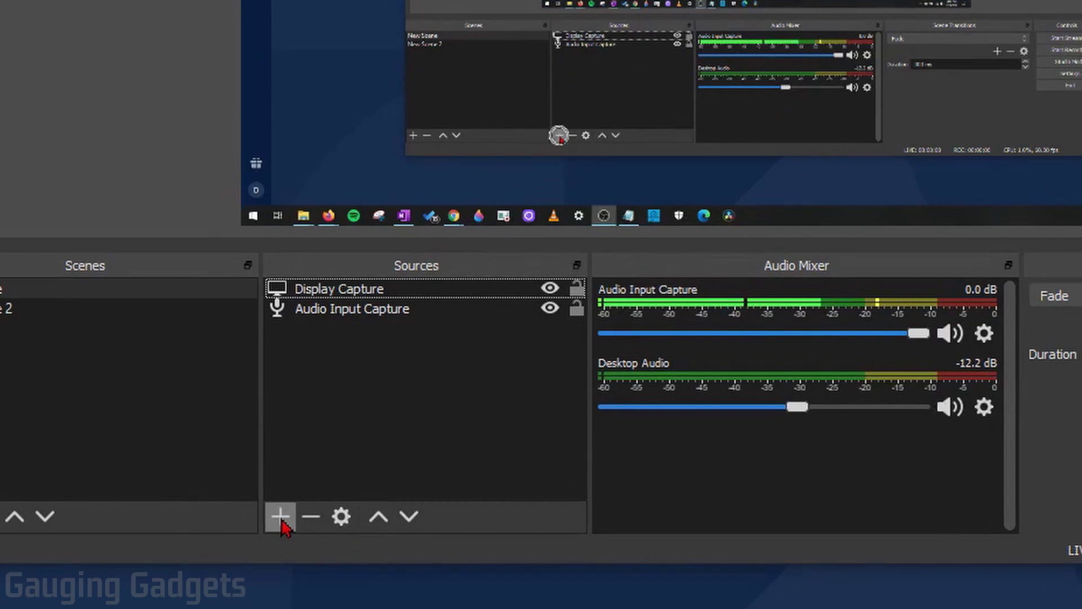
# Add a new Browser source to the OBS scene.
pyautogui.click(281, 521)
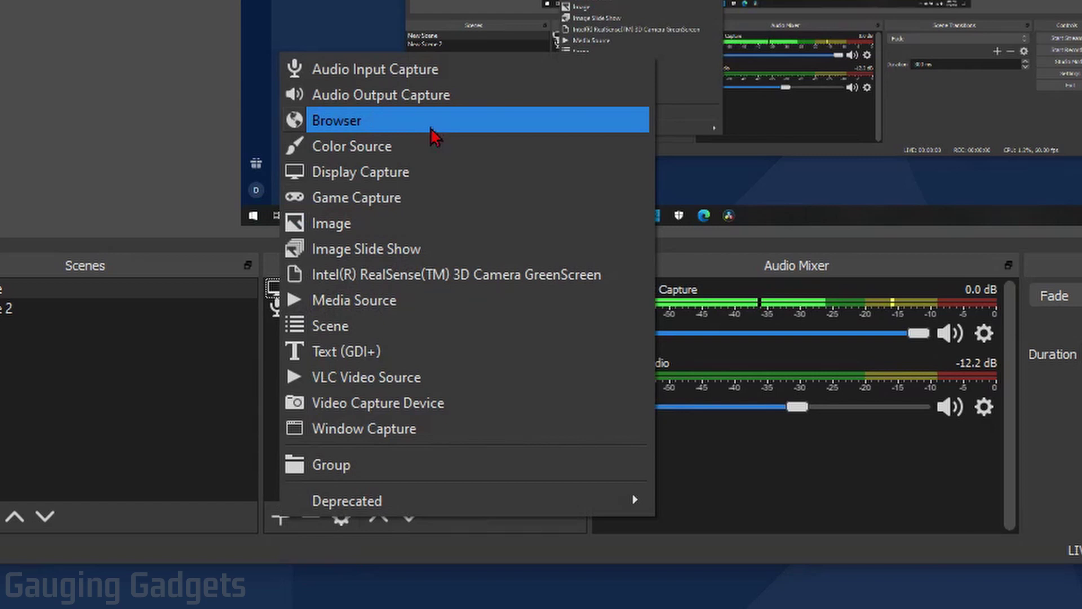
pyautogui.click(375, 129)
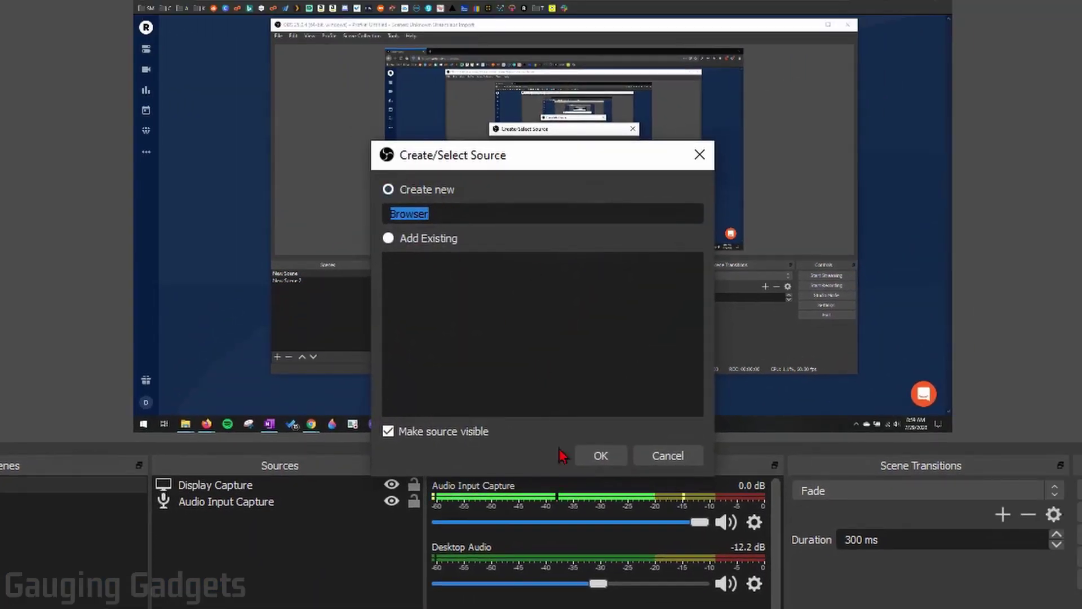
pyautogui.click(595, 455)
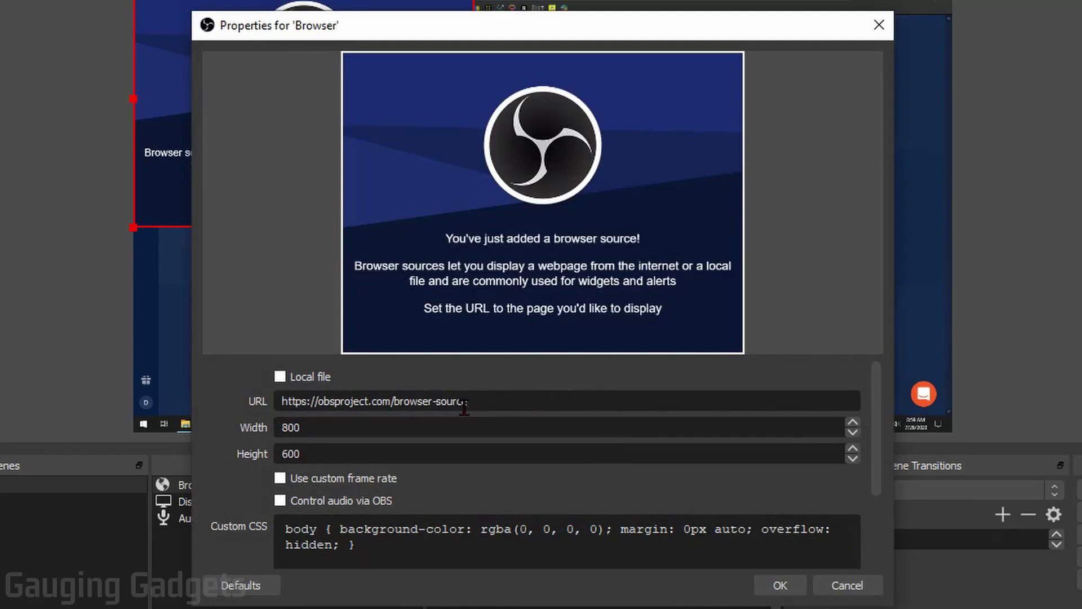
# Set the Browser source URL to the pasted Restream chat link, sized 600 × 700.
pyautogui.moveTo(514, 401); pyautogui.dragTo(156, 397)
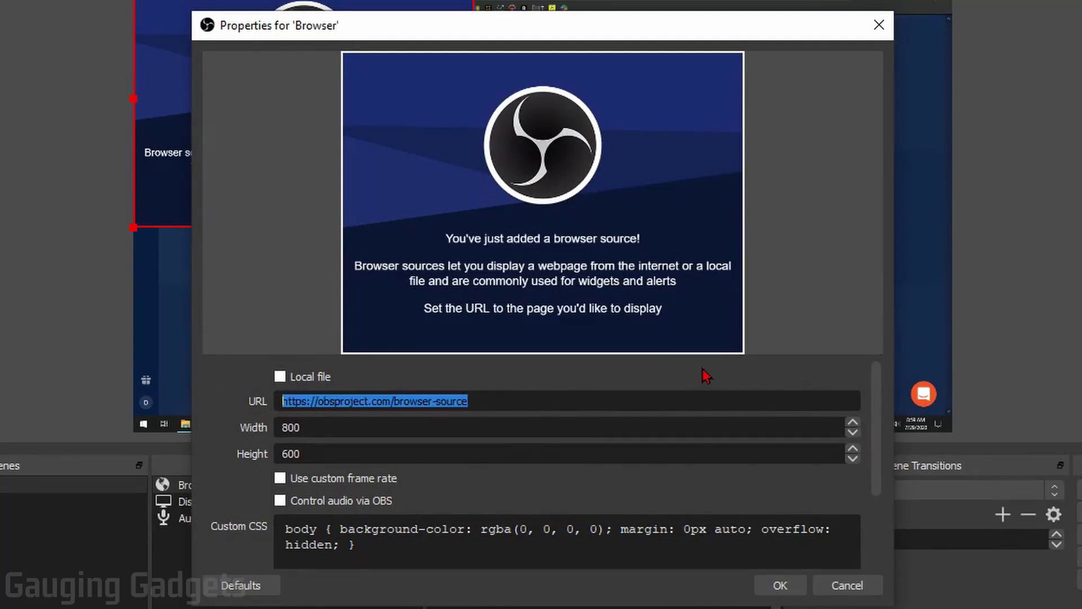
pyautogui.hotkey('ctrl', 'v')
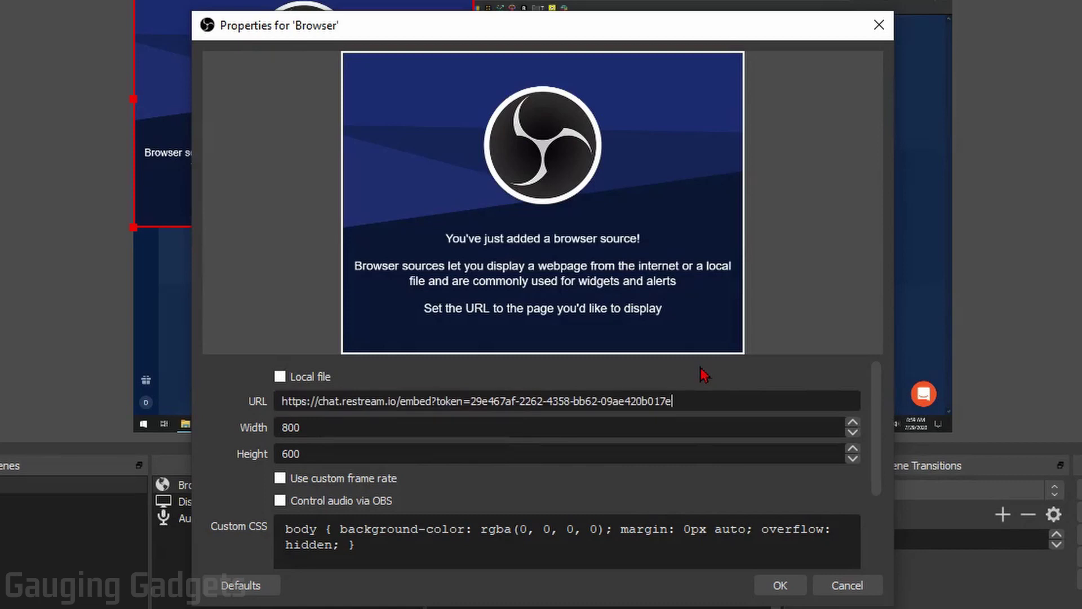
pyautogui.click(314, 427)
pyautogui.moveTo(313, 427); pyautogui.dragTo(234, 434)
pyautogui.write('60')
pyautogui.moveTo(328, 447); pyautogui.dragTo(222, 459)
pyautogui.write('700')
pyautogui.click(781, 587)
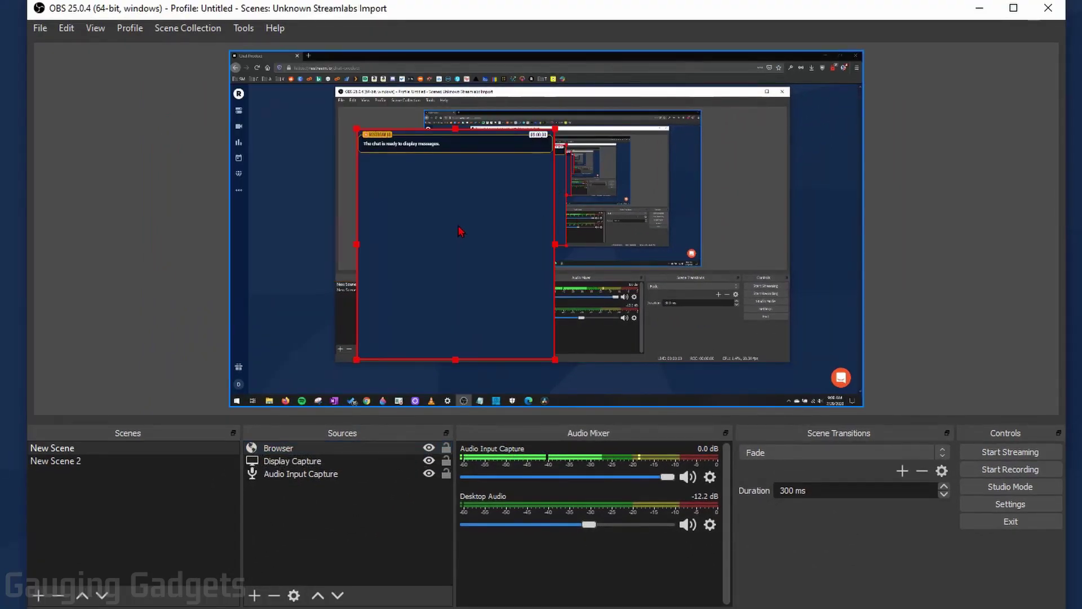
# Nudge the chat Browser source slightly right and up in the preview.
pyautogui.moveTo(461, 231)
pyautogui.mouseDown()
pyautogui.moveTo(484, 239)
pyautogui.moveTo(478, 226)
pyautogui.mouseUp()
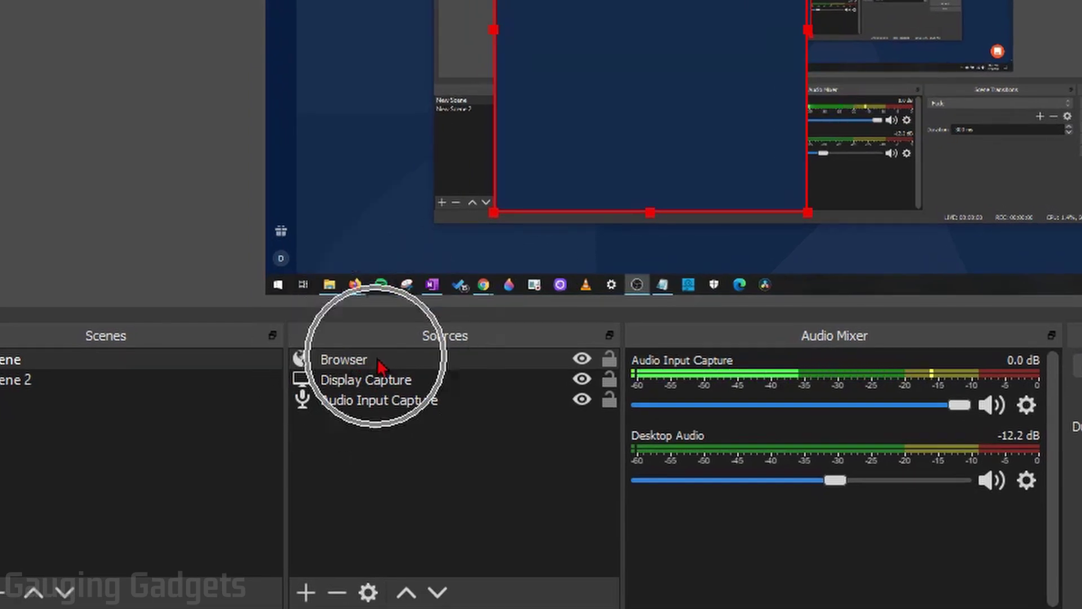
# Add a Chroma Key filter to the chat Browser source.
pyautogui.rightClick(379, 365)
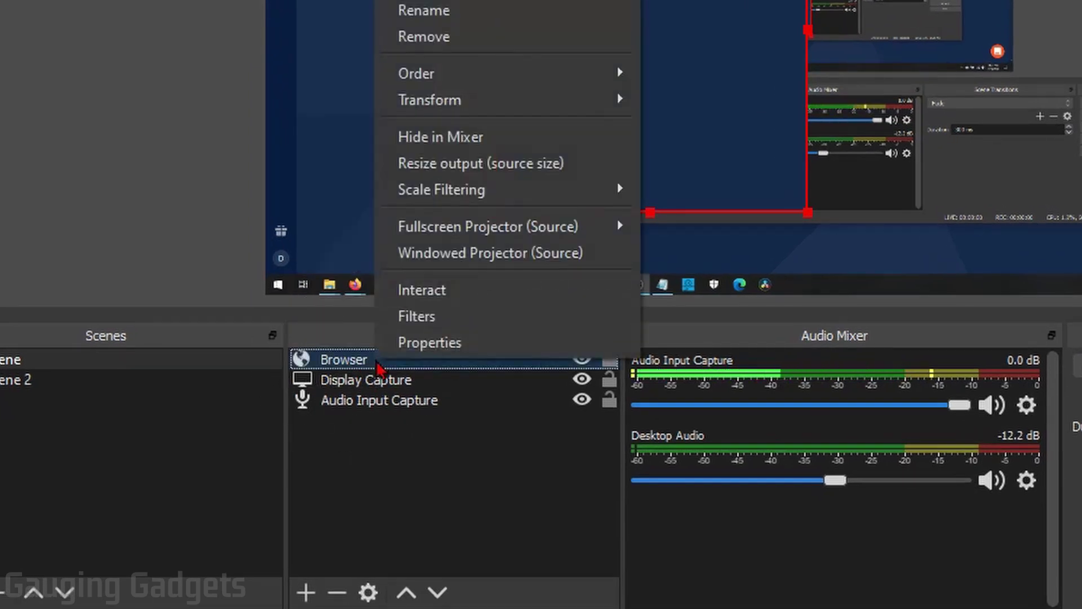
pyautogui.click(468, 320)
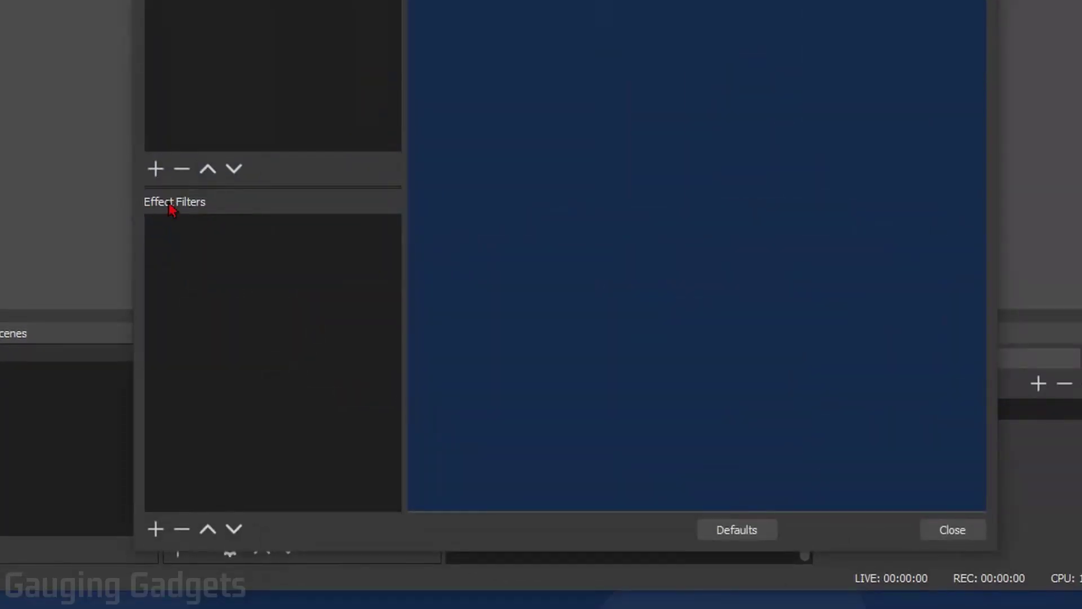
pyautogui.click(155, 530)
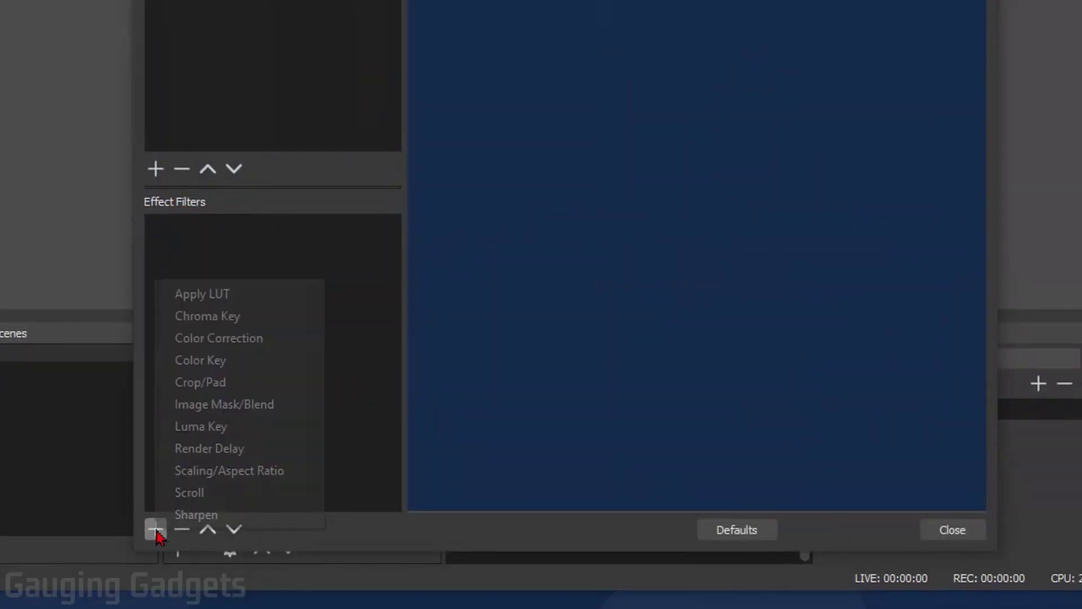
pyautogui.click(251, 317)
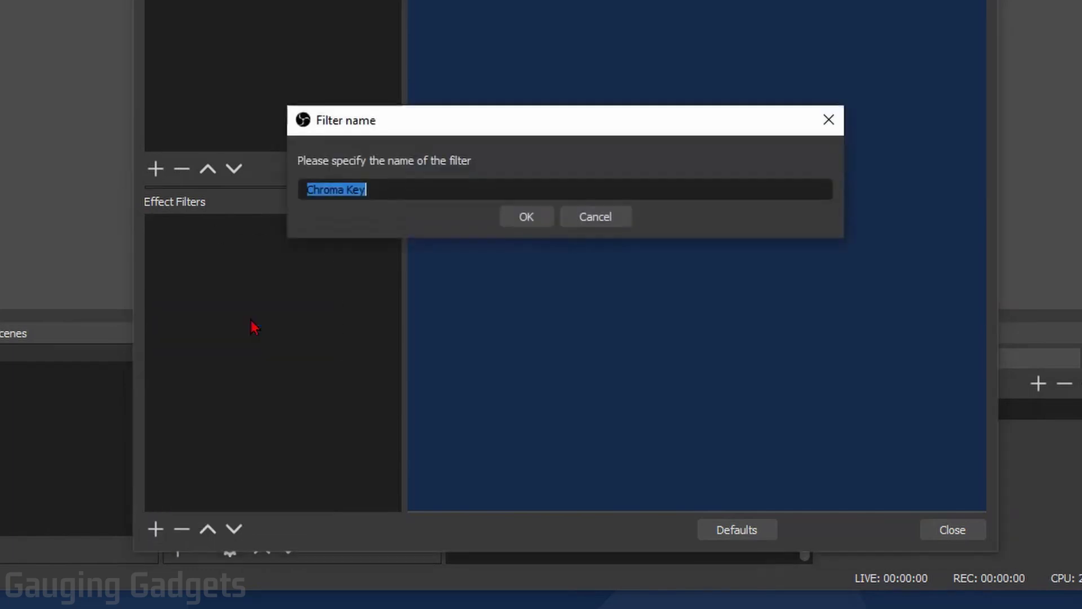
pyautogui.click(520, 223)
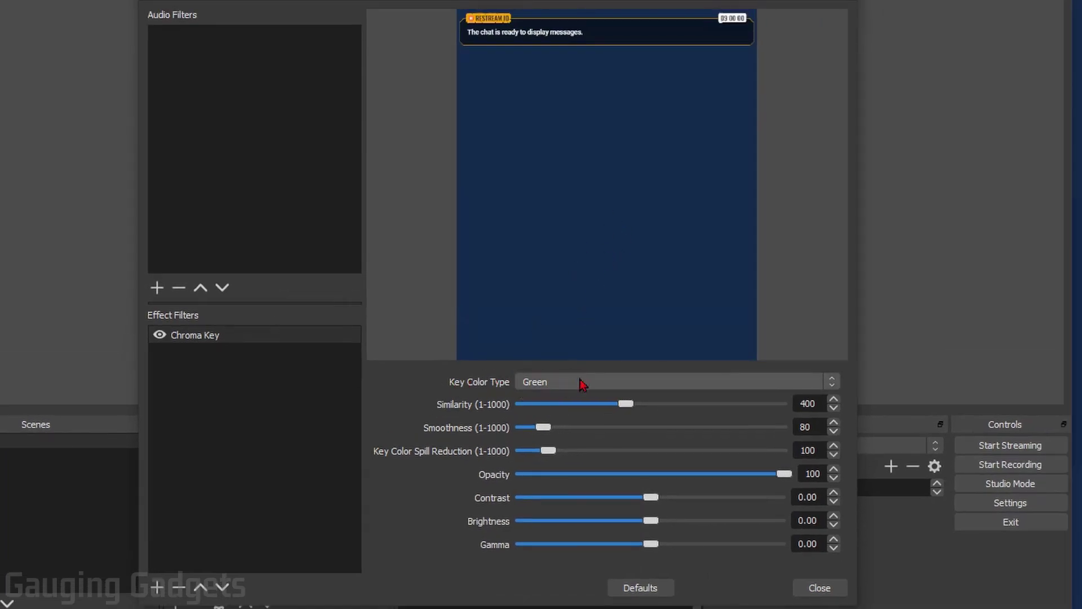
# Switch the Chroma Key to a custom key colour and enter #172b4d.
pyautogui.click(758, 388)
pyautogui.click(575, 425)
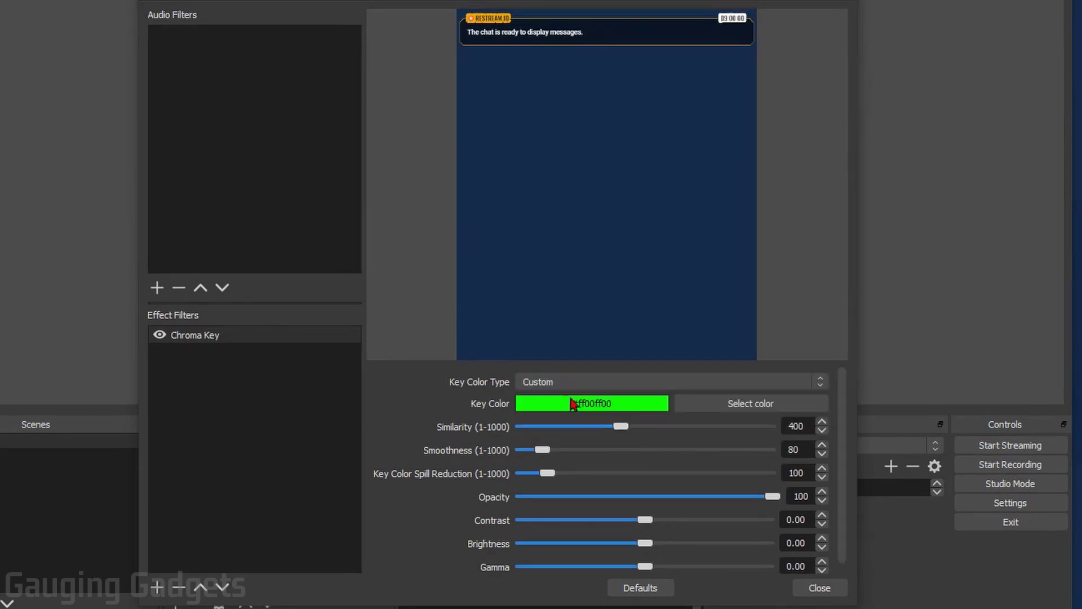
pyautogui.click(762, 408)
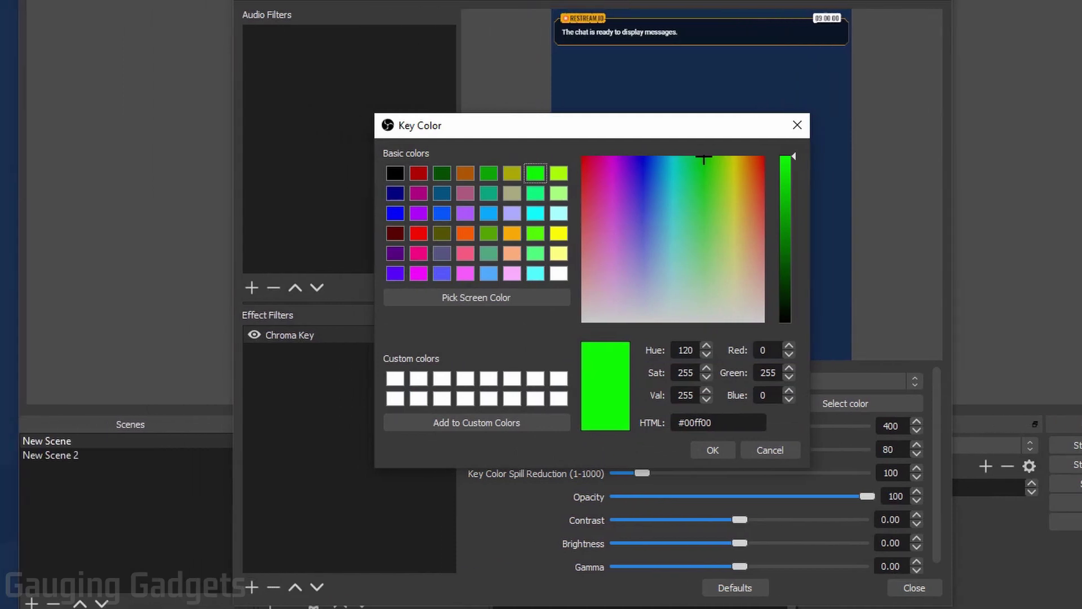
pyautogui.hotkey('alt', 'Tab')
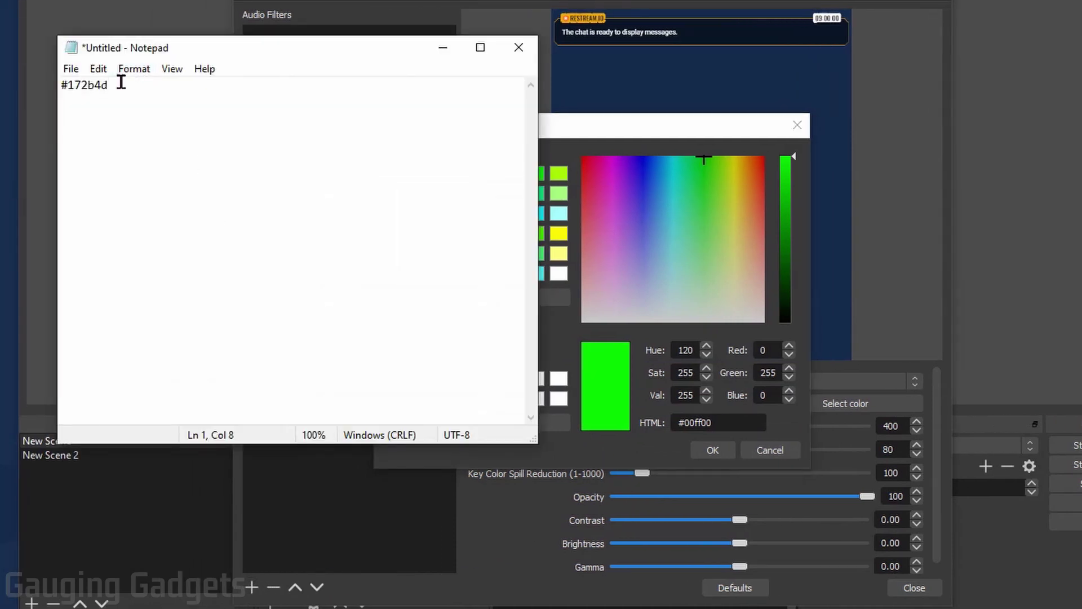
pyautogui.moveTo(109, 84); pyautogui.dragTo(57, 84)
pyautogui.hotkey('ctrl', 'c')
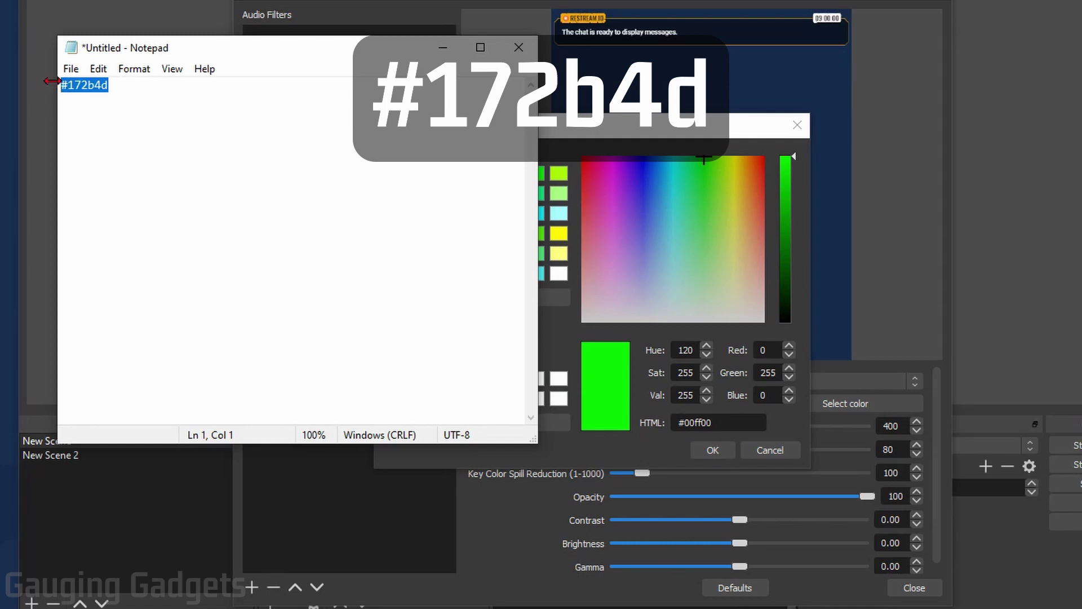
pyautogui.tripleClick(743, 414)
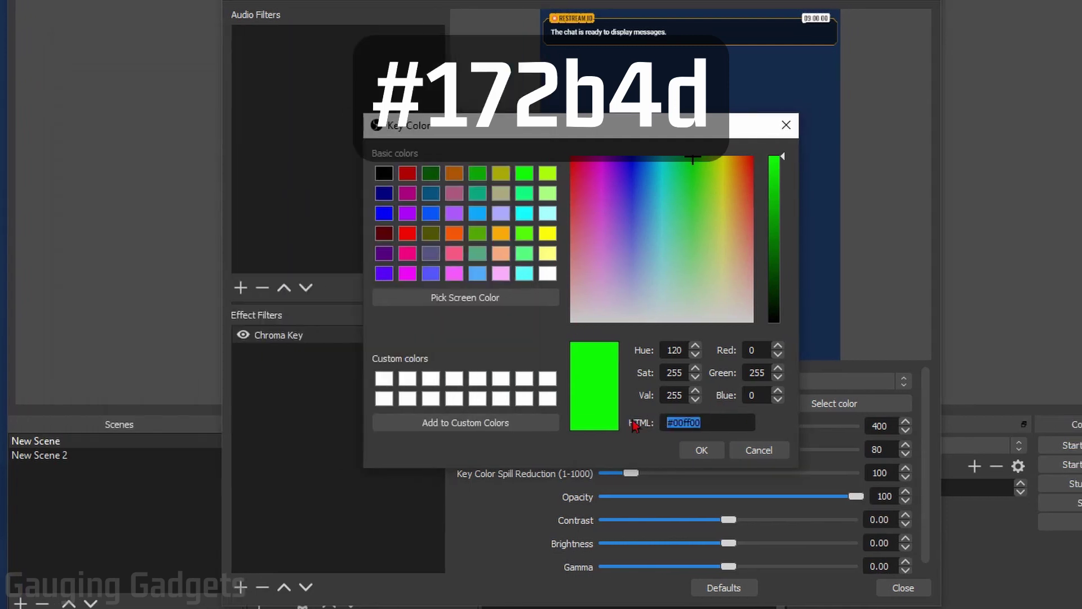
pyautogui.hotkey('ctrl', 'v')
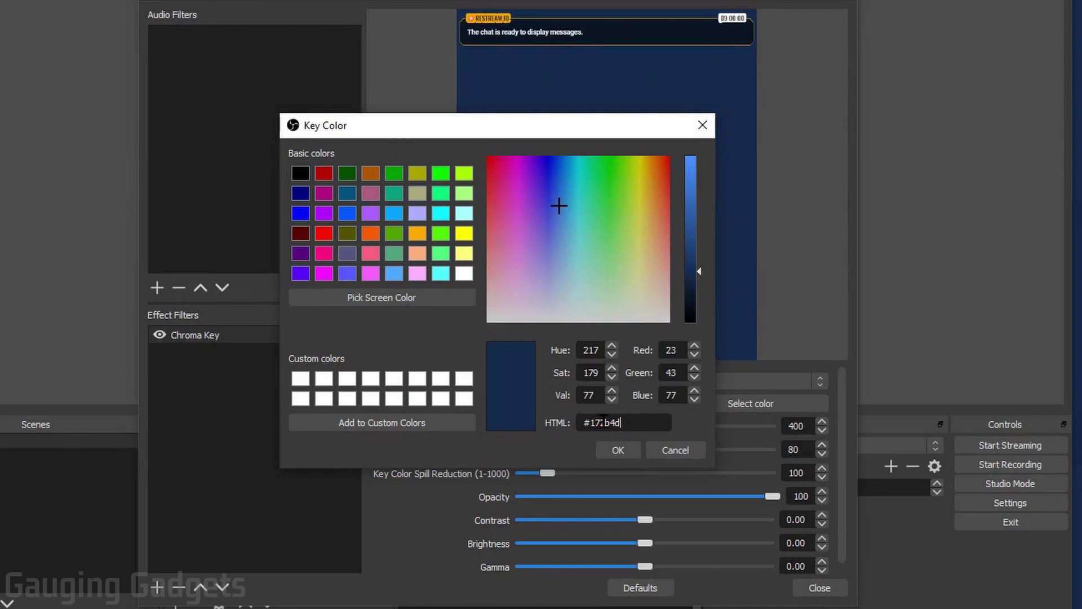
# Confirm #172b4d as the key colour and set Similarity and Smoothness to 1.
pyautogui.click(619, 451)
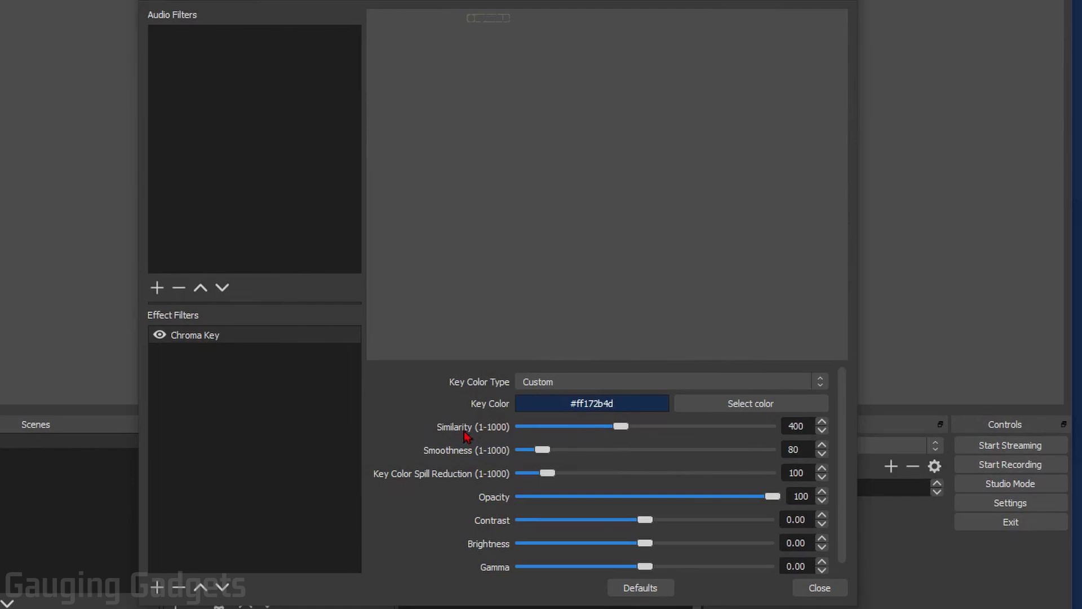
pyautogui.moveTo(621, 430); pyautogui.dragTo(507, 434)
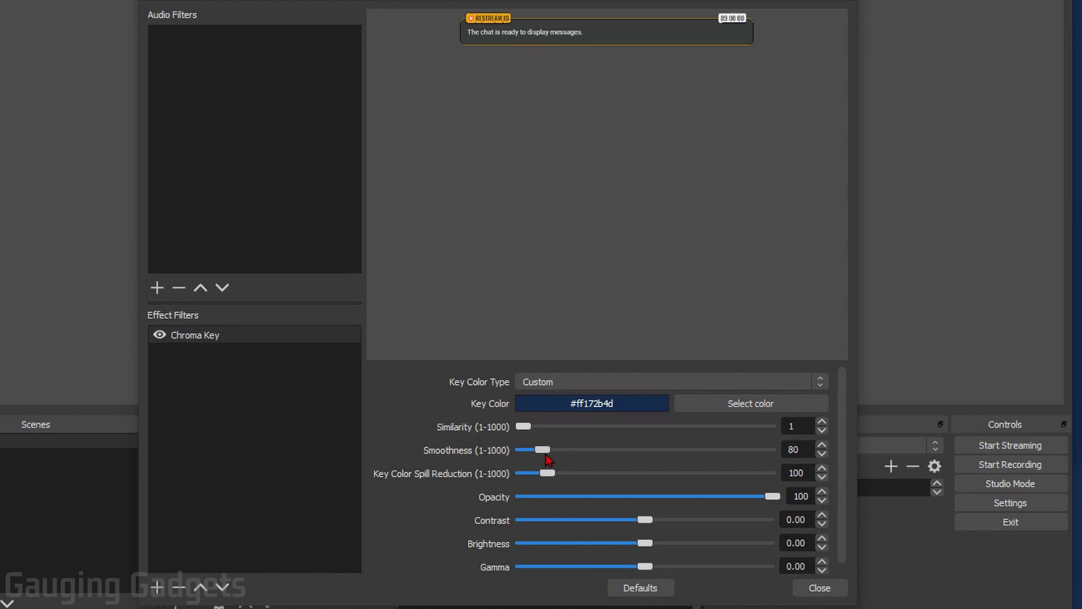
pyautogui.moveTo(547, 460); pyautogui.dragTo(503, 453)
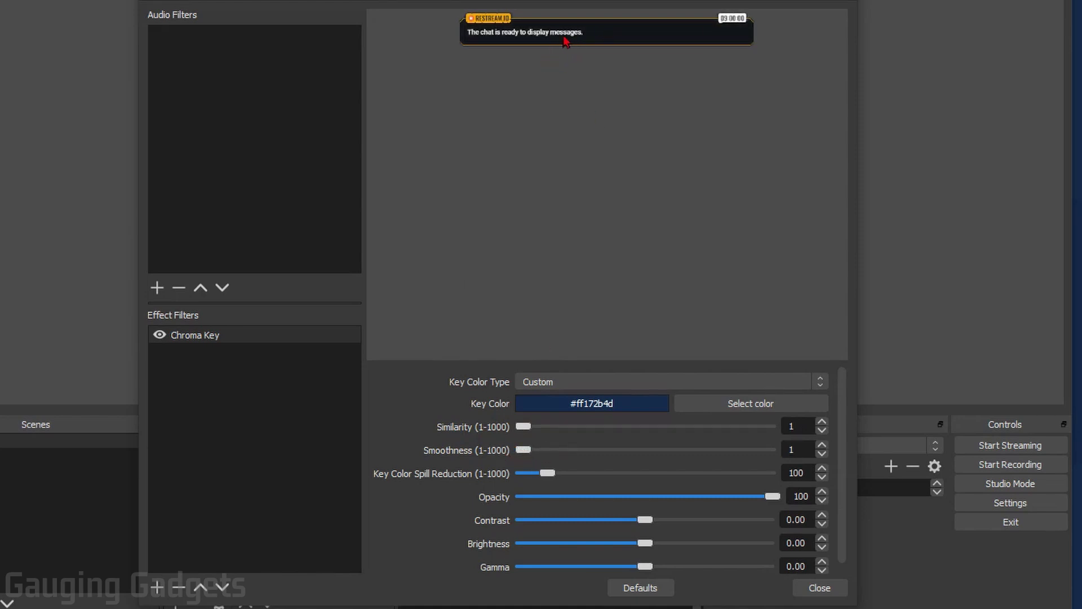
# Close the filters and move the chat overlay to the preview's lower-right corner.
pyautogui.click(813, 589)
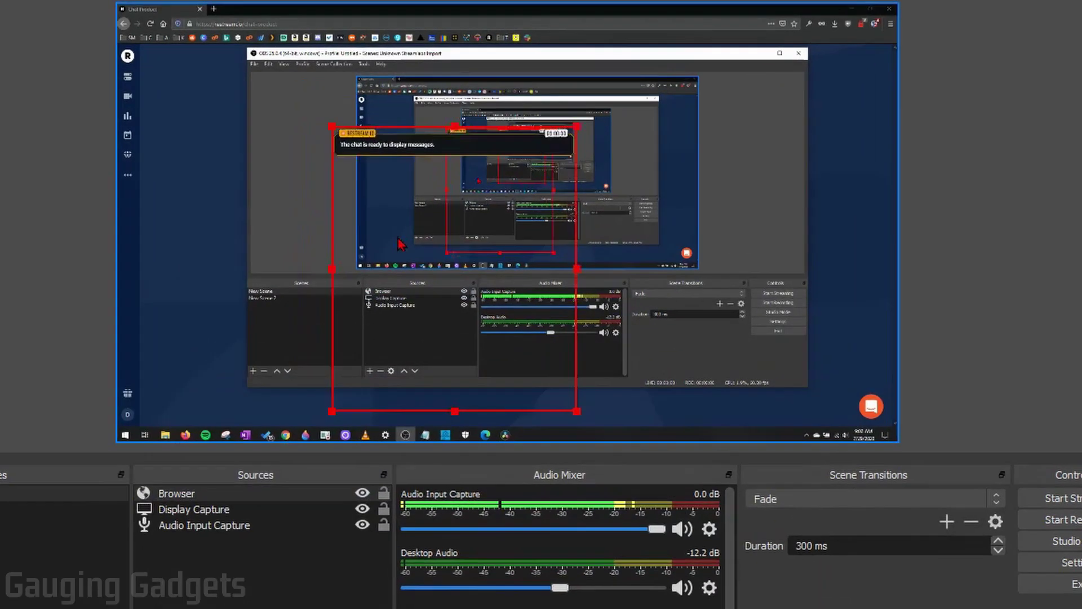
pyautogui.moveTo(401, 244); pyautogui.dragTo(550, 345)
pyautogui.moveTo(594, 465); pyautogui.dragTo(814, 575)
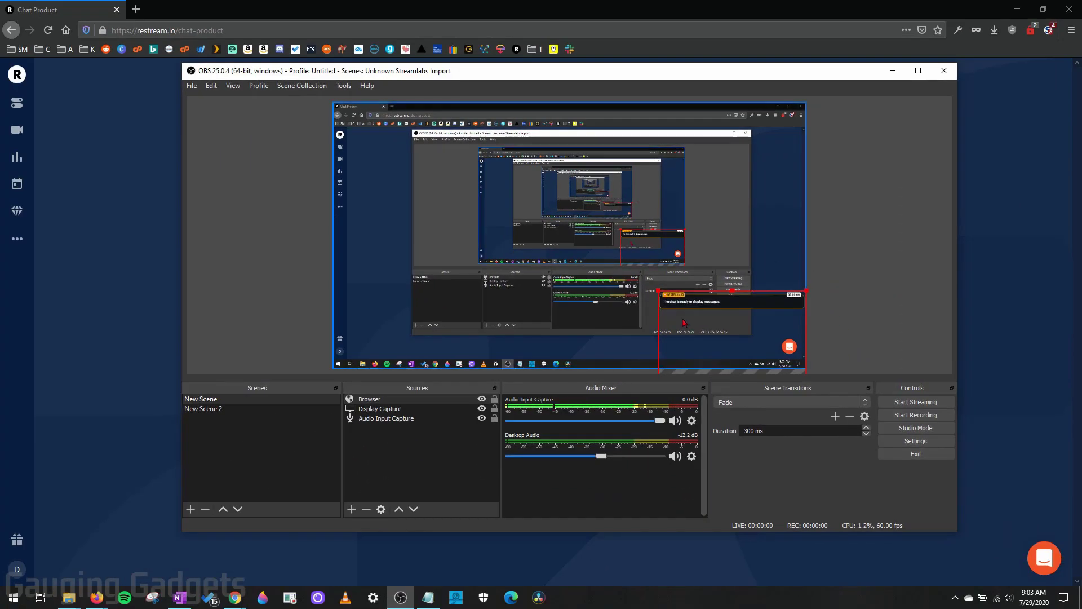
# Download the Restream Chat app for Windows from Restream's Chat page.
pyautogui.click(128, 257)
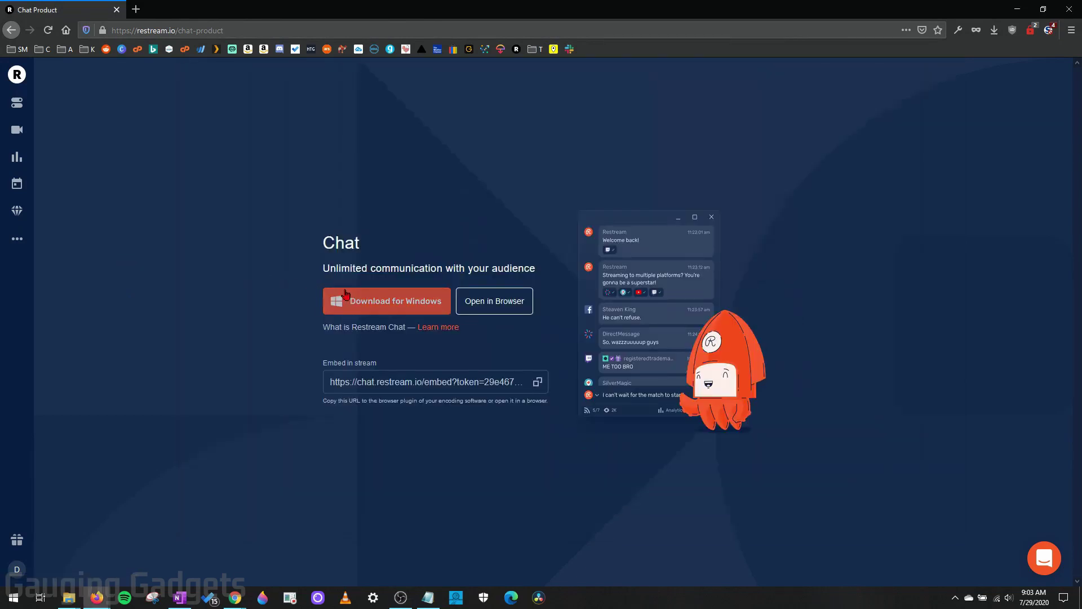
pyautogui.click(17, 243)
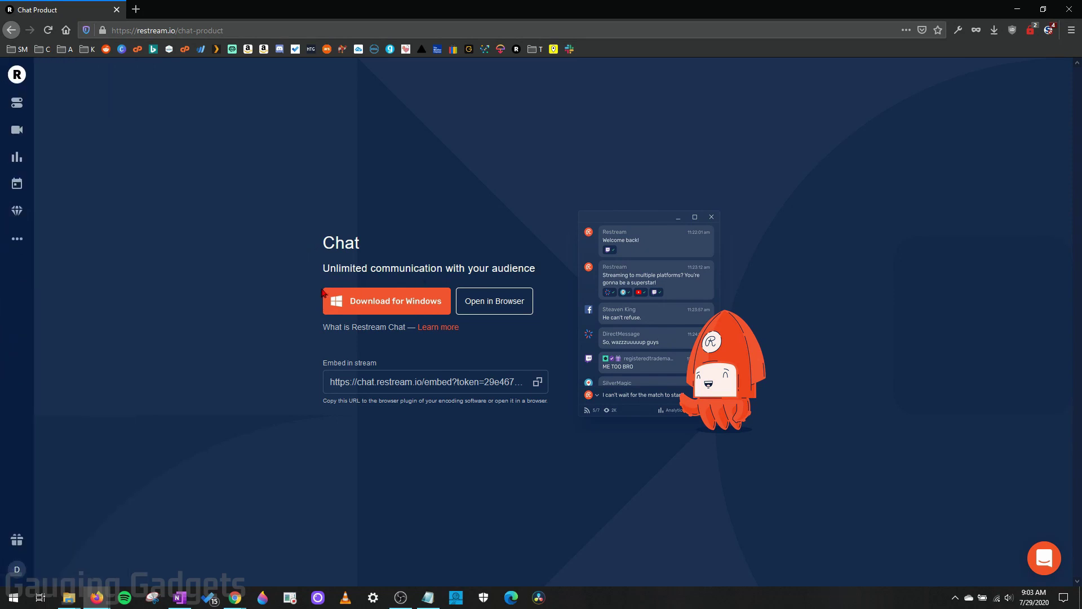
pyautogui.click(392, 304)
pyautogui.press('Return')
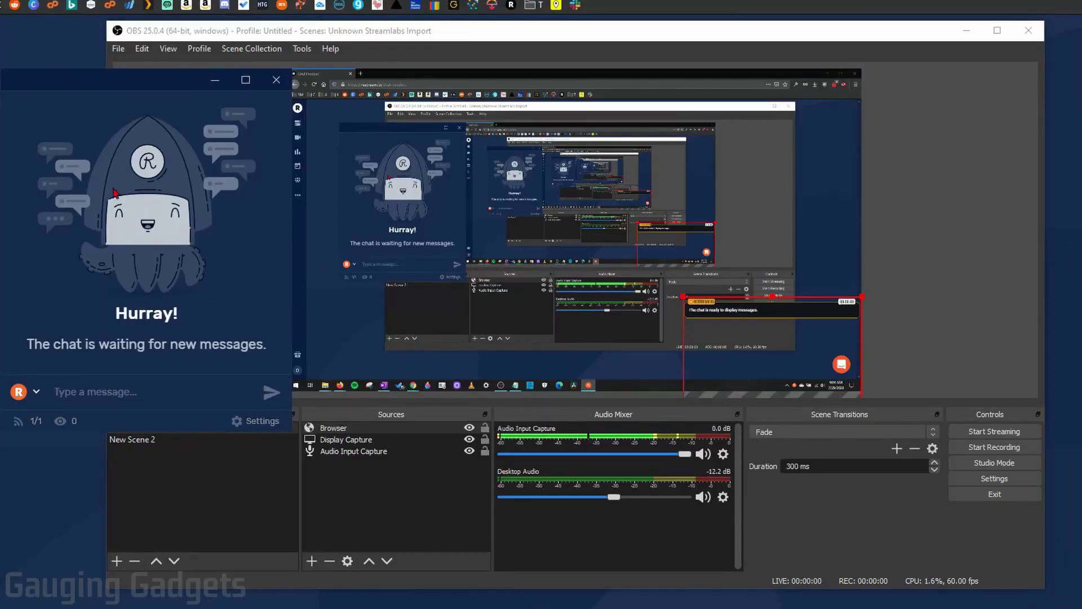
# Open Restream Chat's Settings on the Embed in stream page.
pyautogui.click(250, 425)
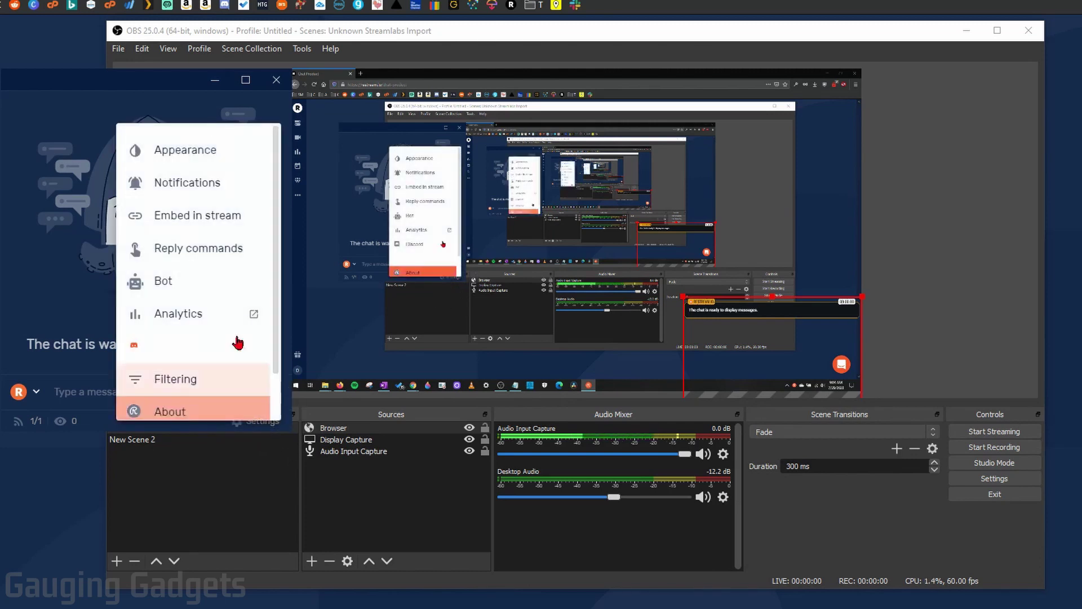
pyautogui.click(200, 221)
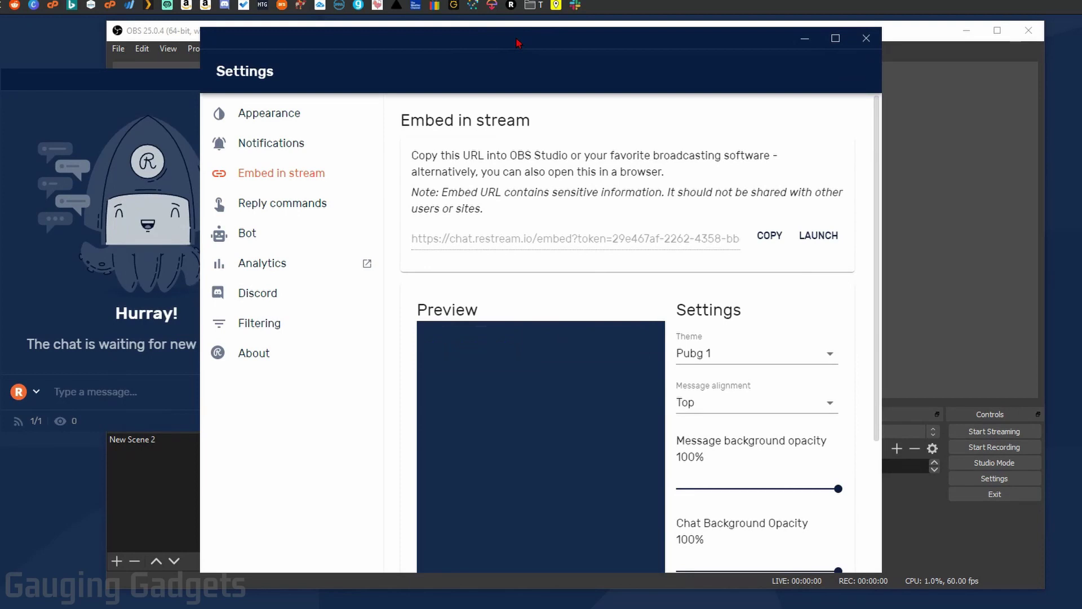
# Set Chat Background Opacity to 0% for a transparent chat background, then return to OBS.
pyautogui.moveTo(519, 43); pyautogui.dragTo(218, 32)
pyautogui.scroll(-2, 289, 325)
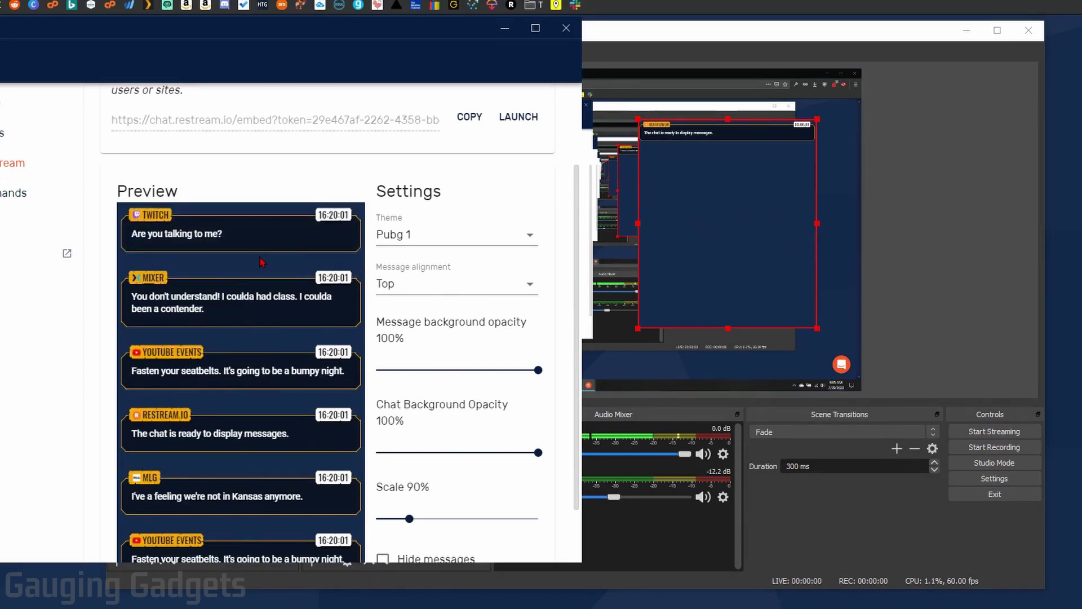
pyautogui.scroll(2, 369, 181)
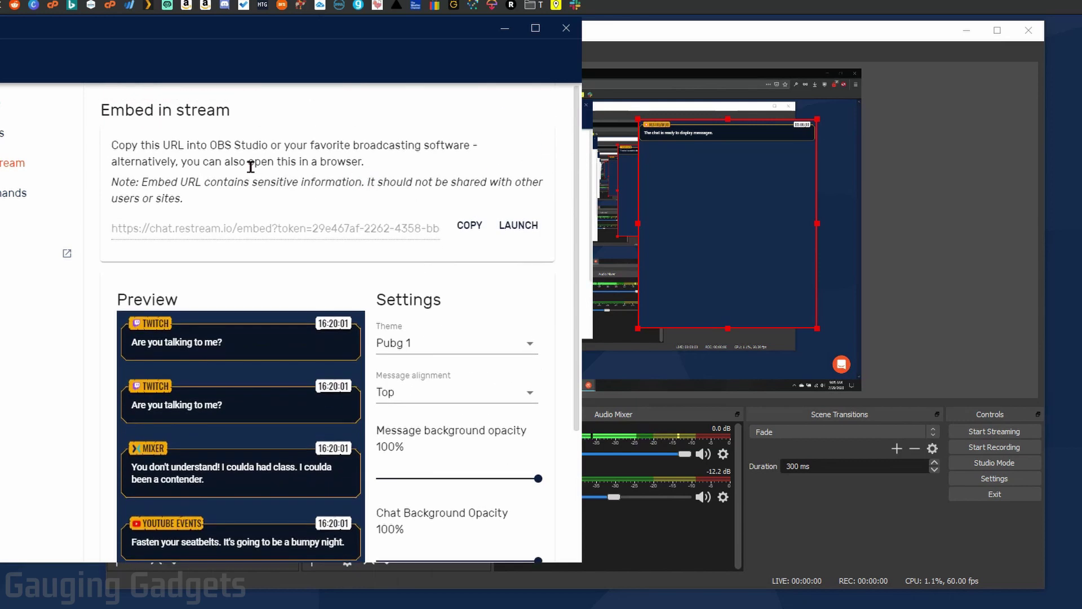
pyautogui.scroll(-3, 251, 167)
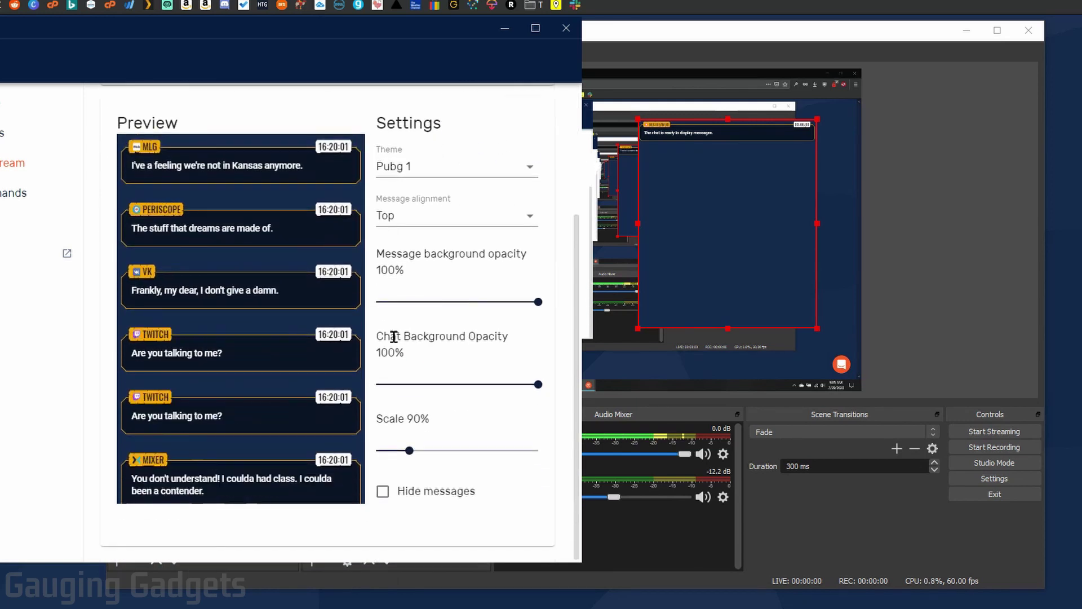
pyautogui.moveTo(540, 389); pyautogui.dragTo(369, 379)
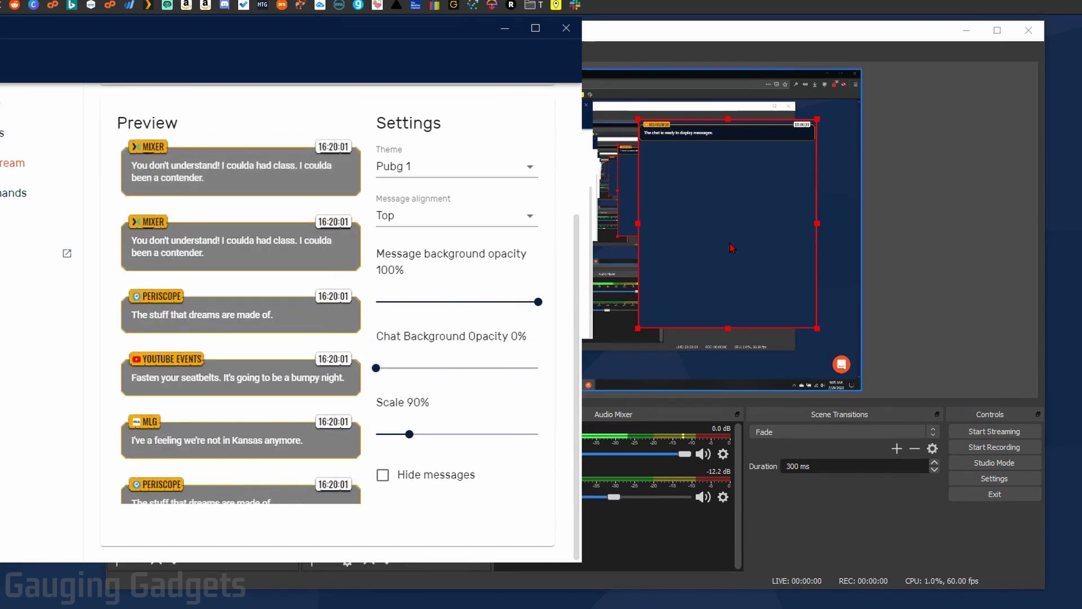
pyautogui.click(731, 247)
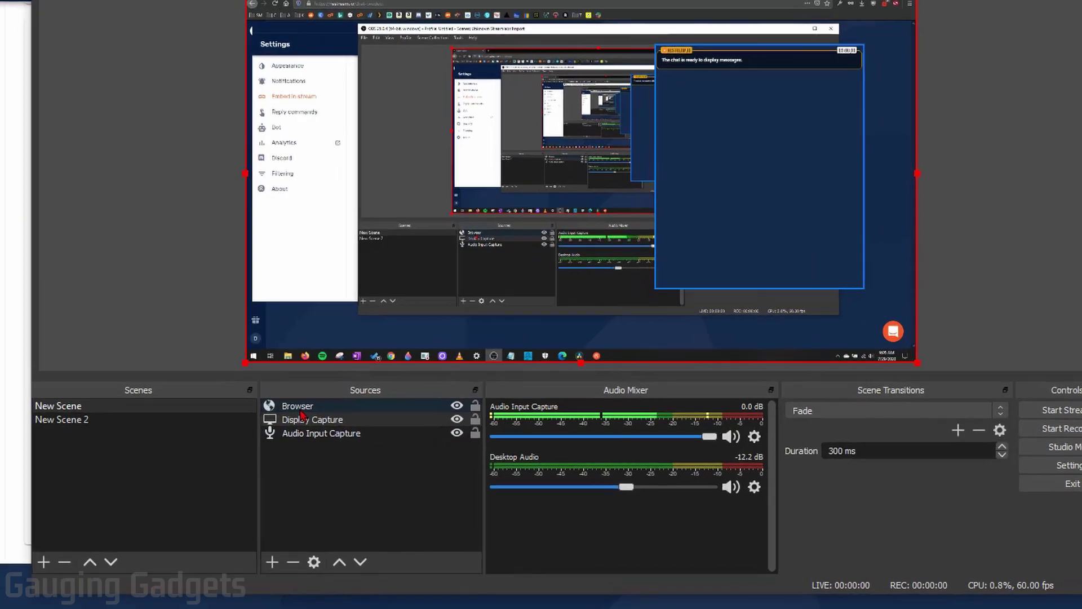
# Refresh the Browser source's page cache and move the chat overlay to the lower right.
pyautogui.click(355, 430)
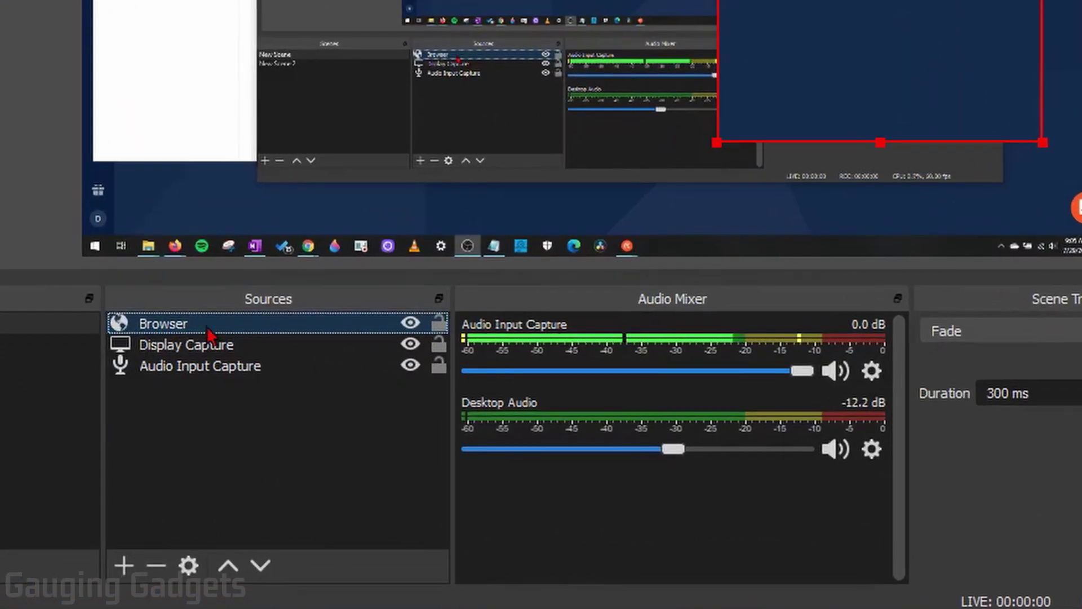
pyautogui.rightClick(209, 333)
pyautogui.click(261, 307)
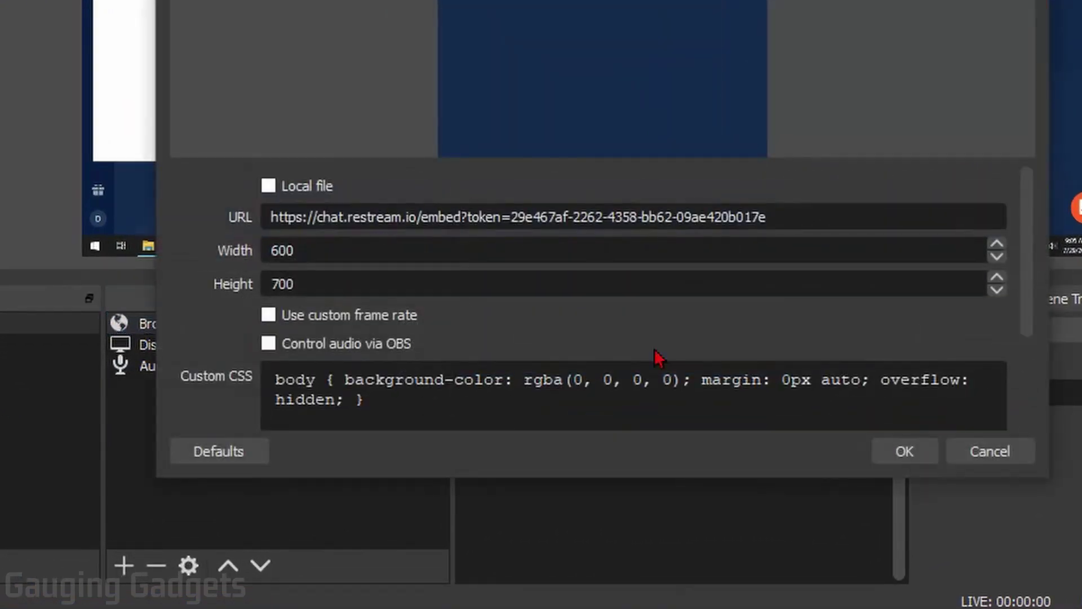
pyautogui.moveTo(1031, 263); pyautogui.dragTo(1033, 372)
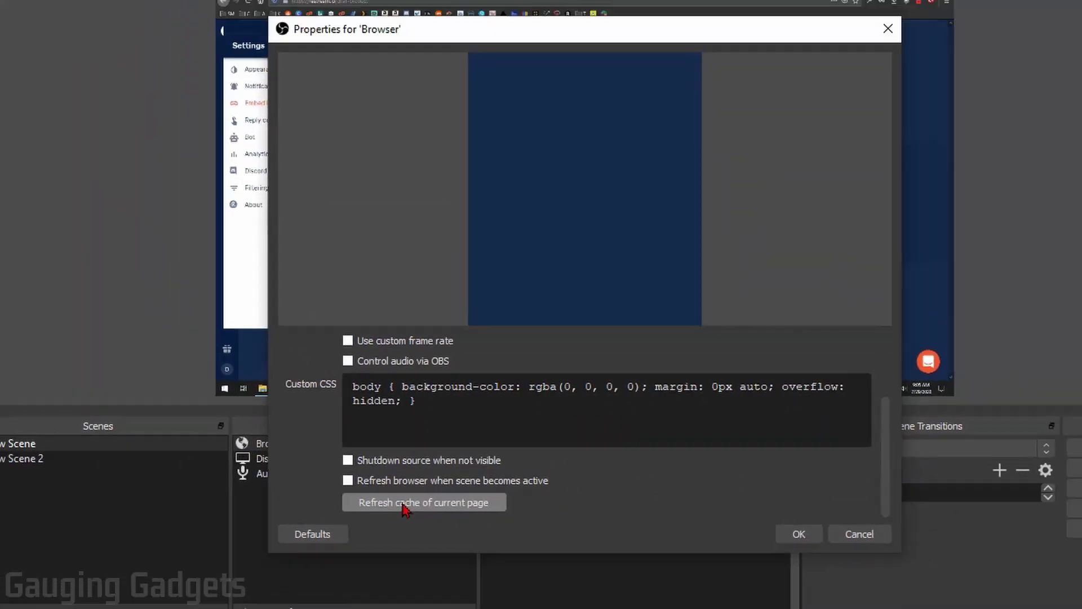
pyautogui.click(349, 416)
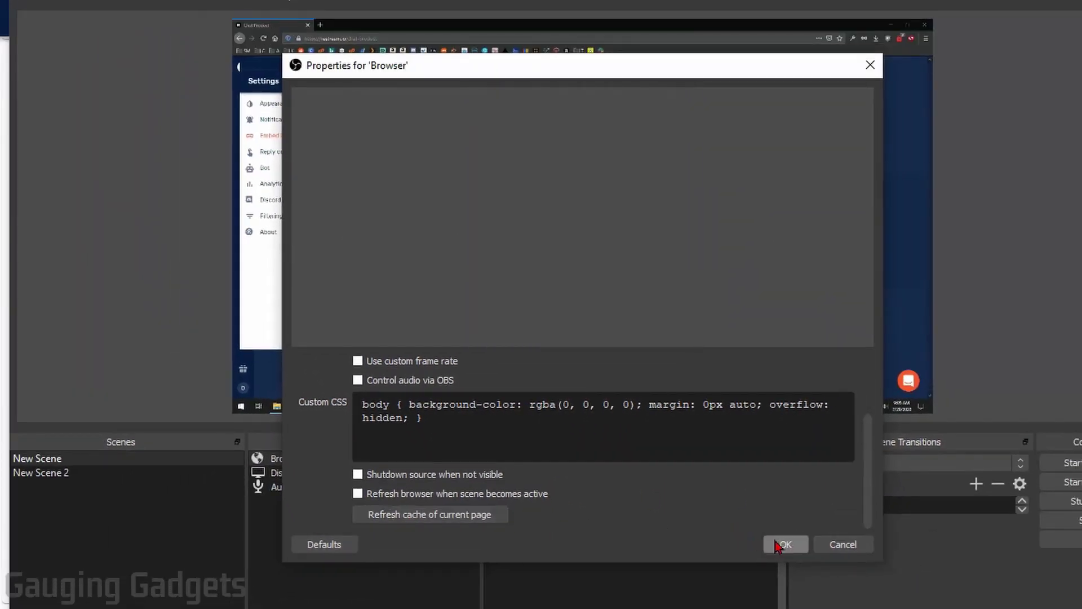
pyautogui.click(778, 545)
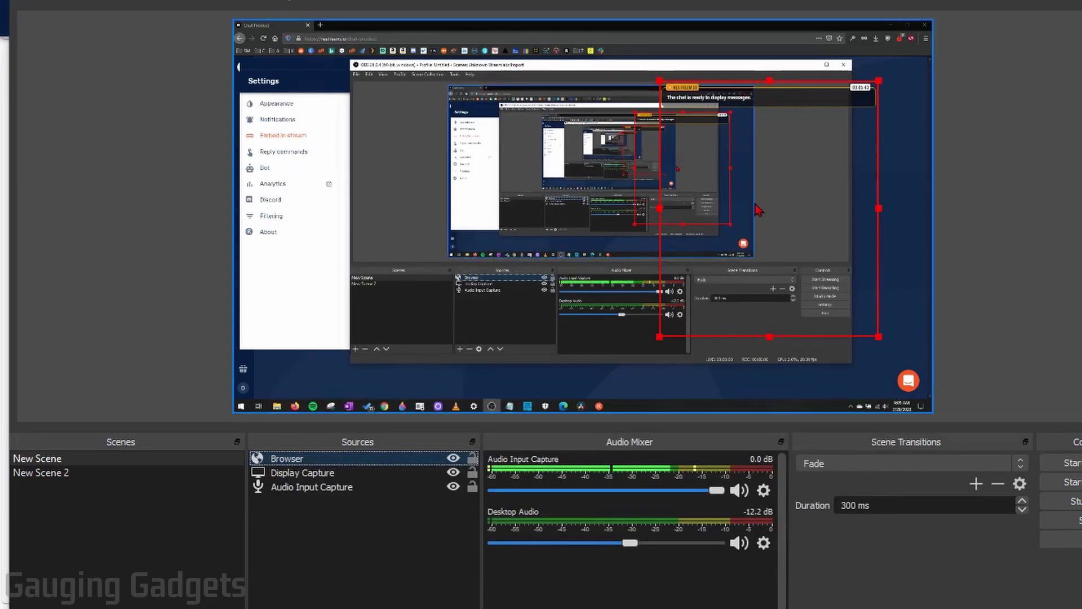
pyautogui.moveTo(759, 210); pyautogui.dragTo(814, 362)
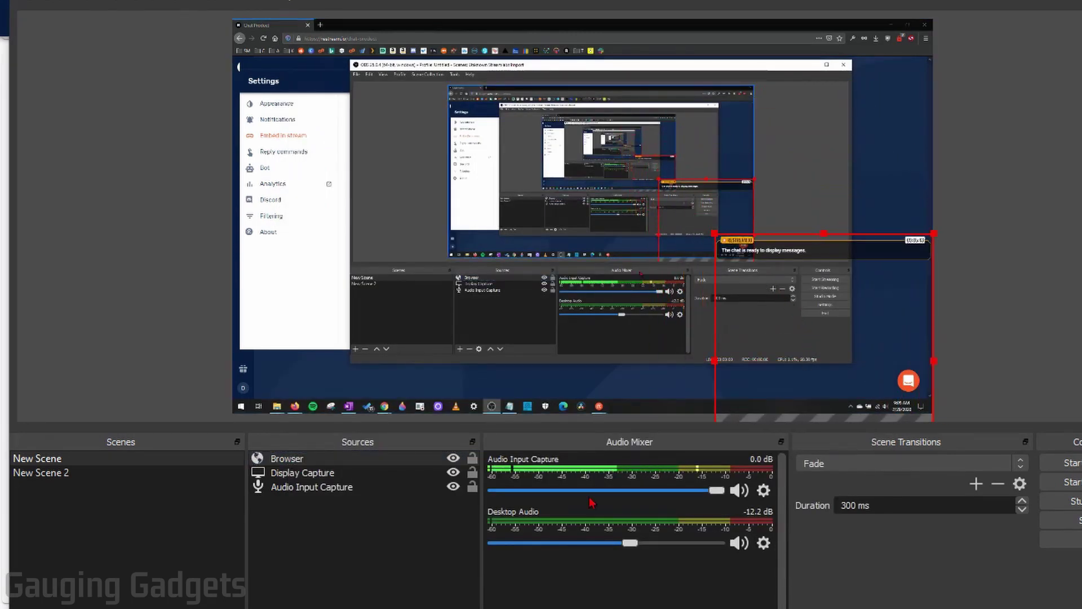
# Switch the Restream Chat embed theme to Fortnite Boxed after briefly trying Comic.
pyautogui.click(628, 583)
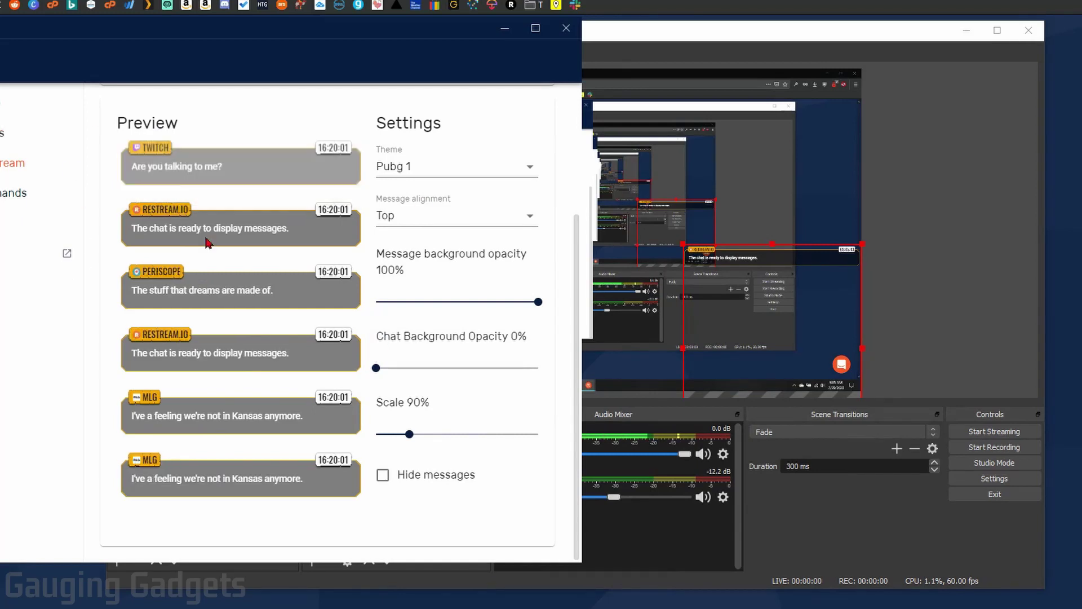
pyautogui.click(455, 171)
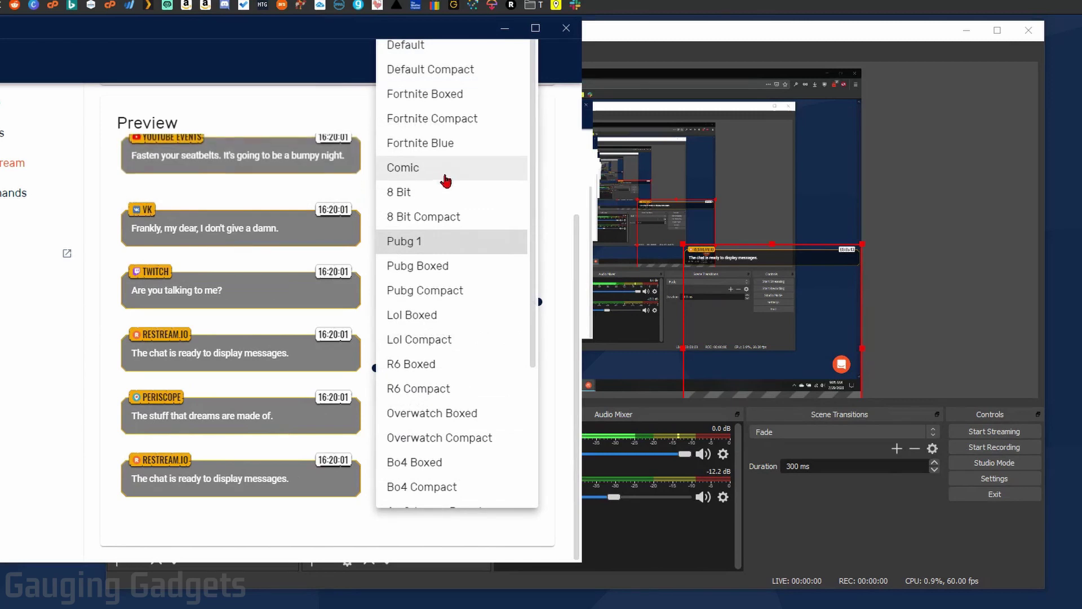
pyautogui.click(447, 170)
pyautogui.click(449, 176)
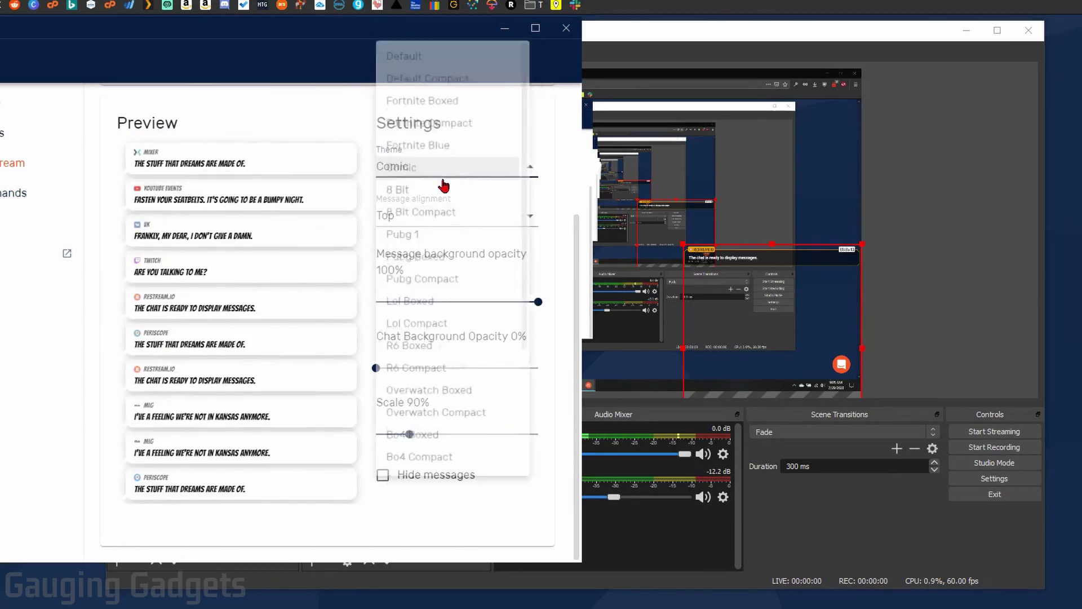
pyautogui.click(424, 97)
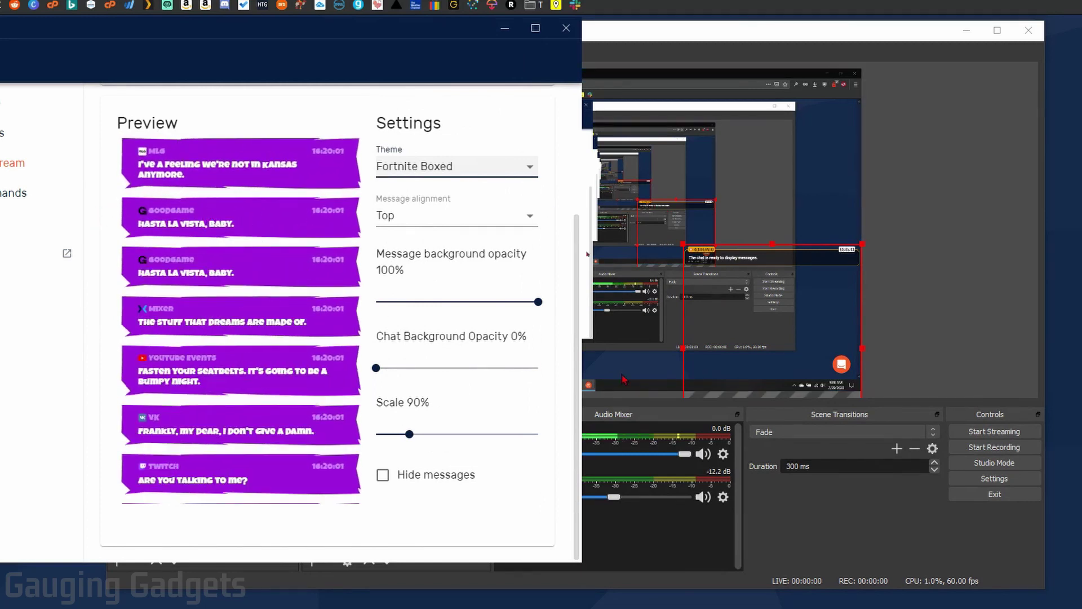
# Refresh the Browser source's page cache so the overlay shows the Fortnite Boxed style.
pyautogui.click(910, 524)
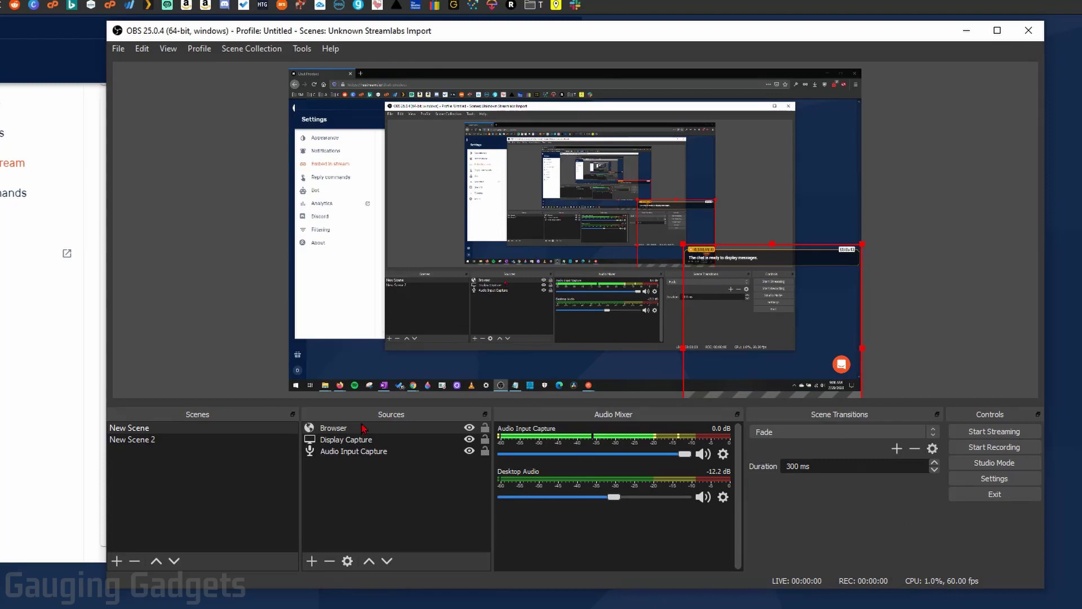
pyautogui.rightClick(345, 431)
pyautogui.click(722, 283)
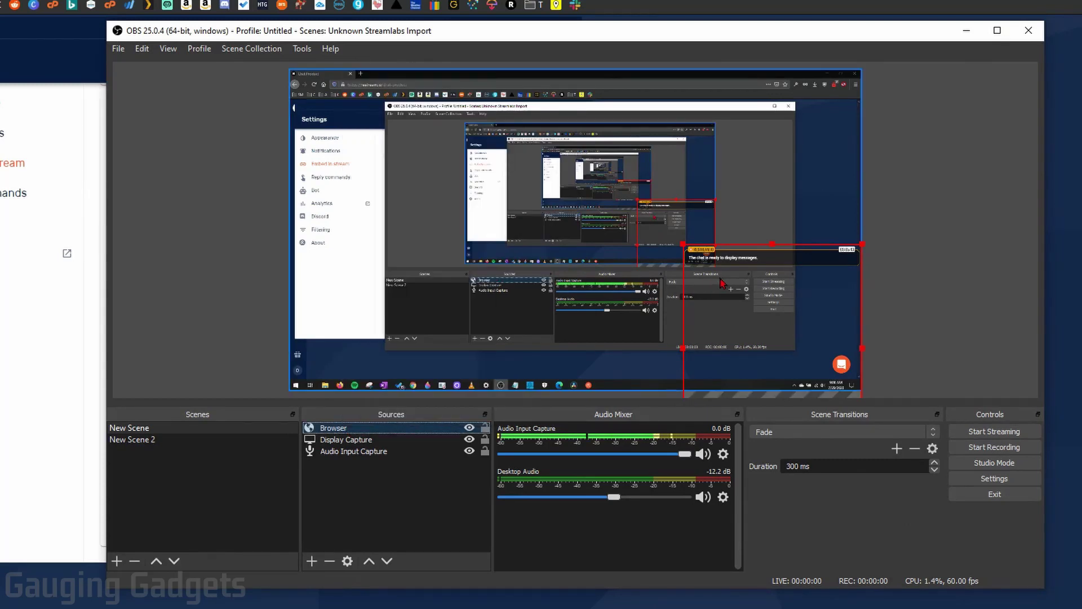
pyautogui.rightClick(334, 433)
pyautogui.click(372, 416)
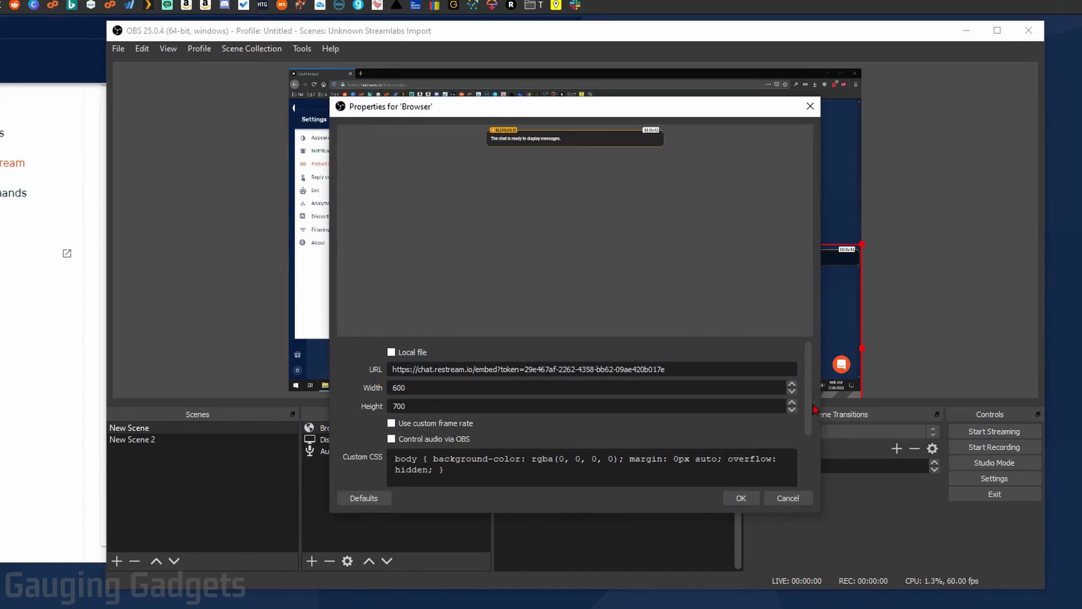
pyautogui.moveTo(815, 409); pyautogui.dragTo(812, 480)
pyautogui.click(454, 473)
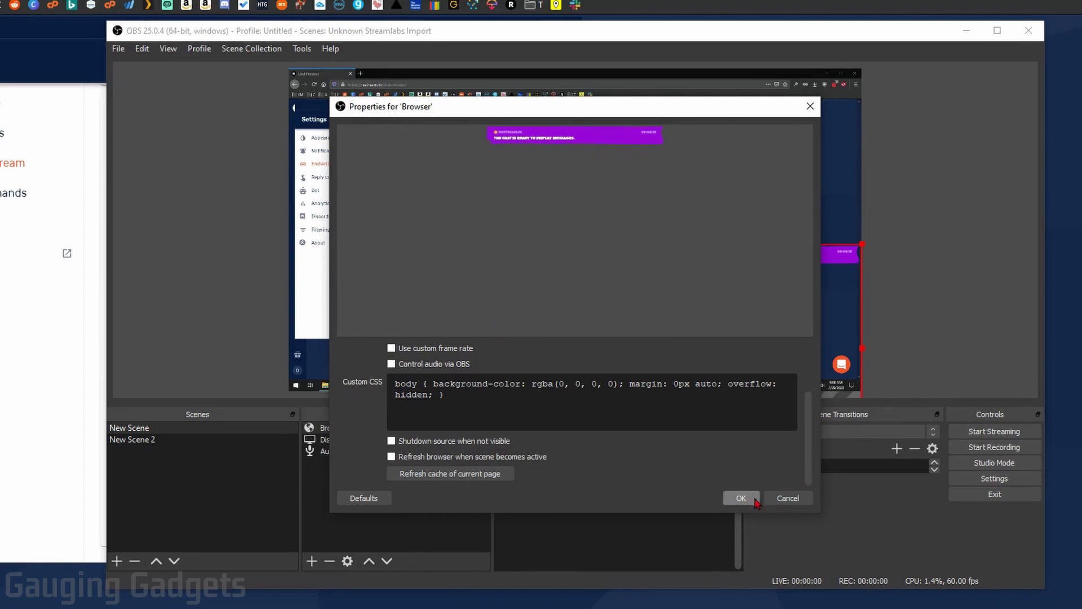
pyautogui.click(787, 499)
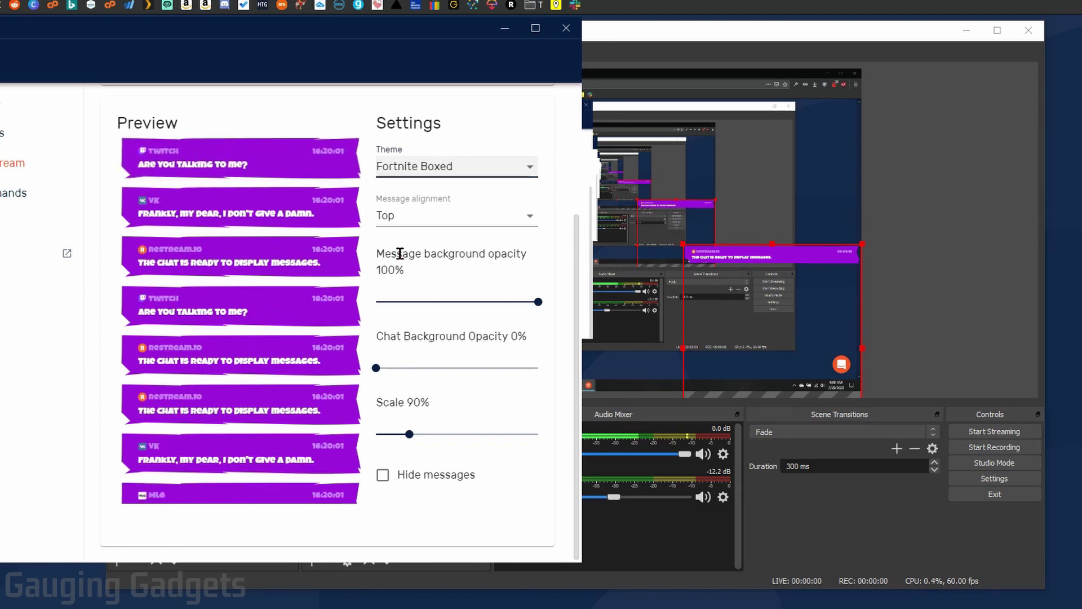
# Keep message alignment at Top and leave Hide messages off after testing its delay slider.
pyautogui.click(444, 223)
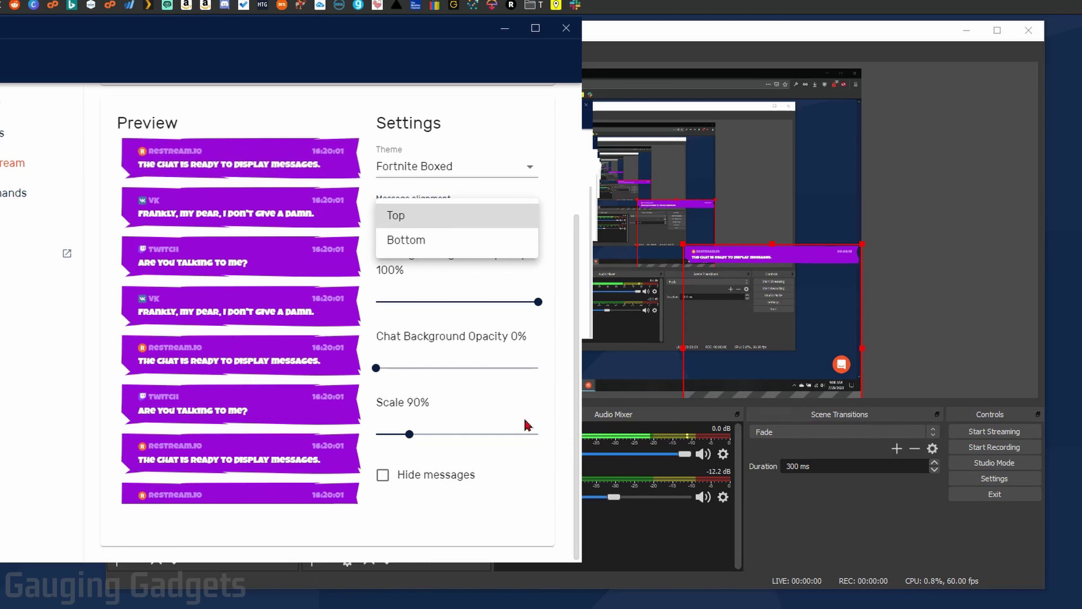
pyautogui.click(528, 494)
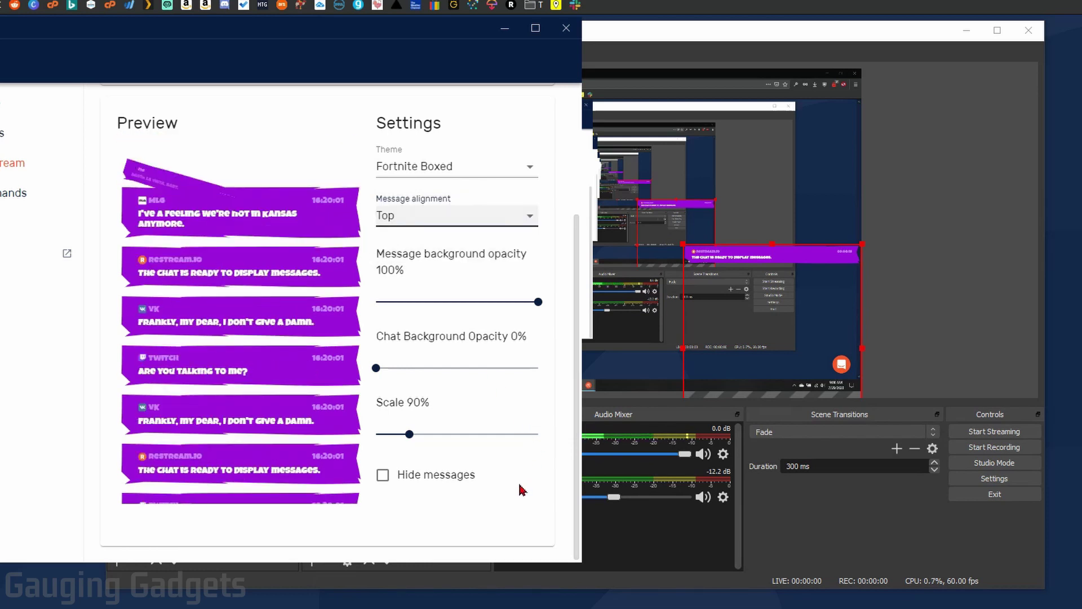
pyautogui.click(383, 477)
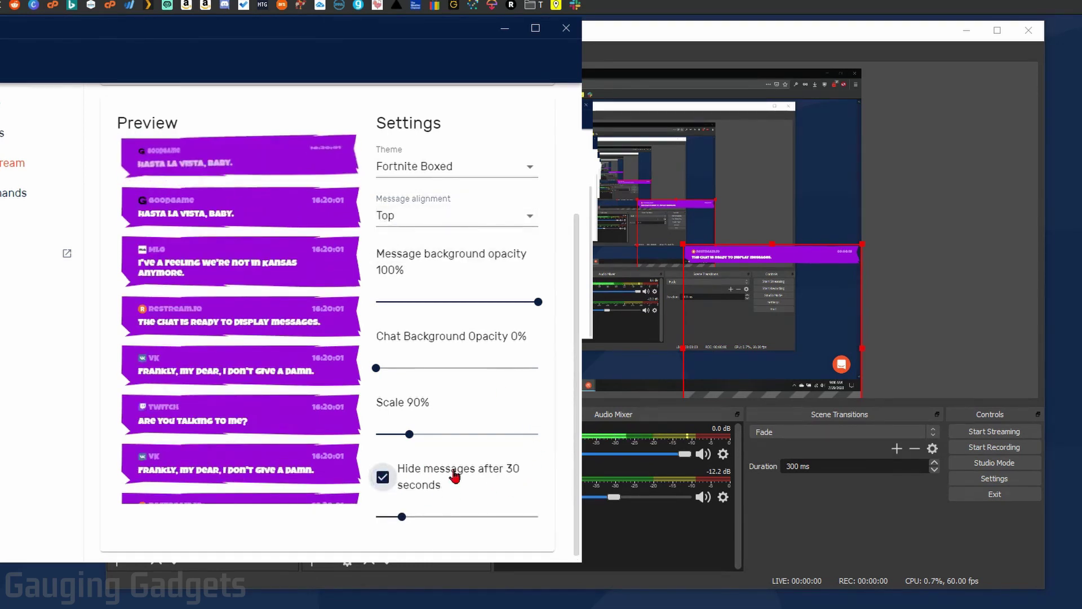
pyautogui.moveTo(410, 515)
pyautogui.moveTo(402, 523)
pyautogui.mouseDown()
pyautogui.moveTo(573, 529)
pyautogui.moveTo(402, 536)
pyautogui.mouseUp()
pyautogui.click(382, 477)
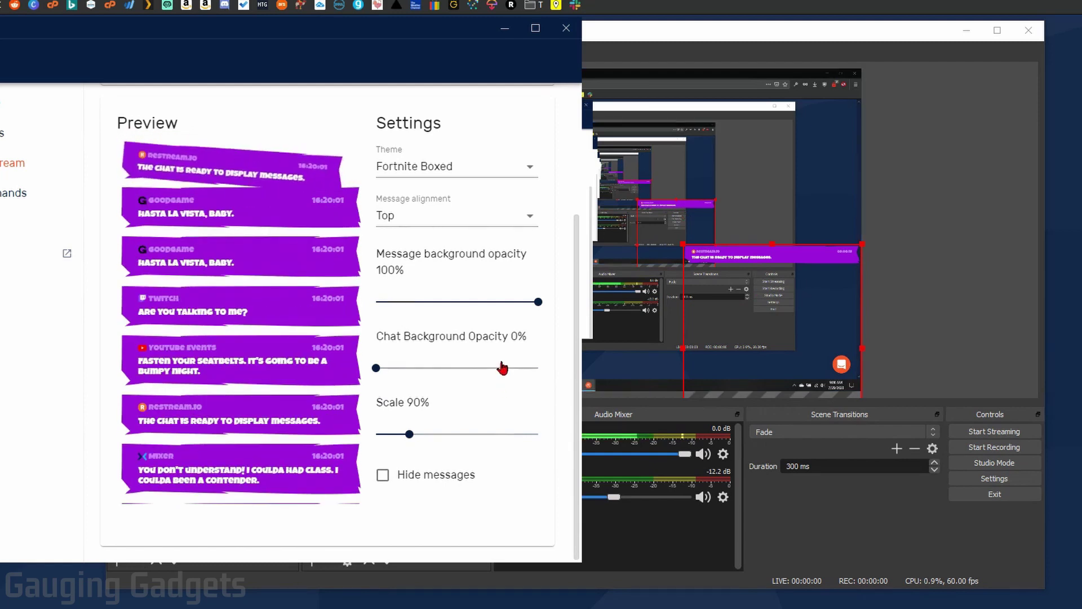
pyautogui.scroll(3, 503, 368)
pyautogui.scroll(-3, 502, 368)
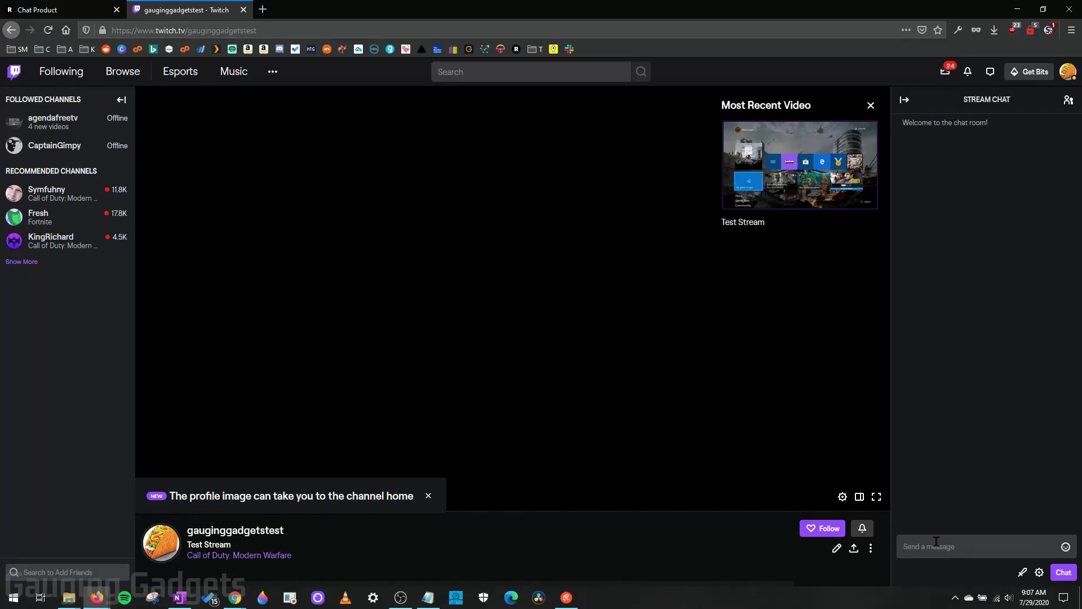
# Send 'Test' in the Twitch stream chat, then type 'Test 123'.
pyautogui.click(937, 544)
pyautogui.write('Te')
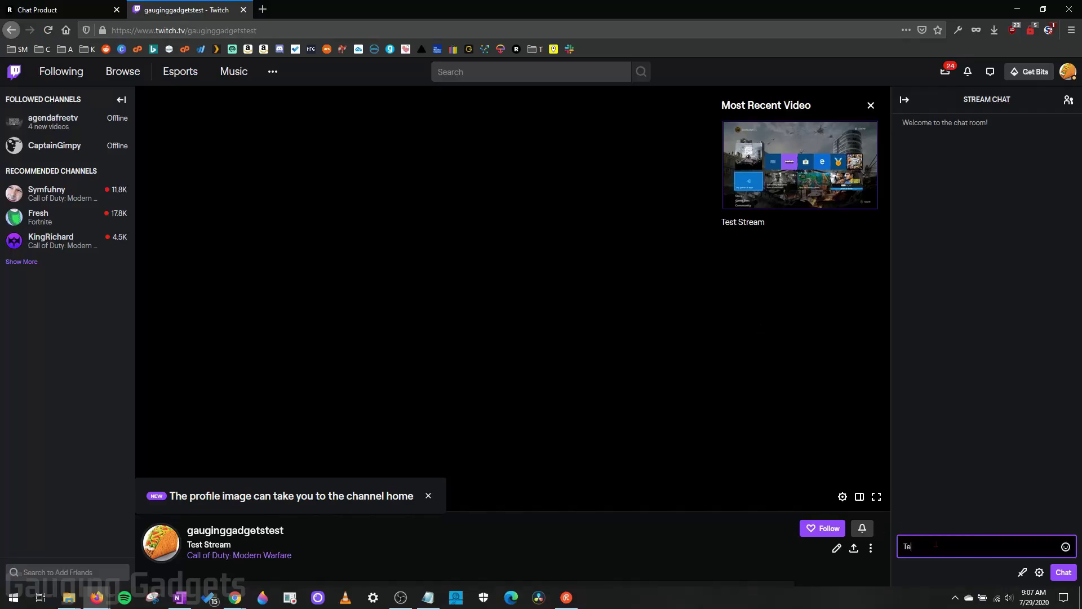
pyautogui.write('st')
pyautogui.press('Return')
pyautogui.write('Test 12')
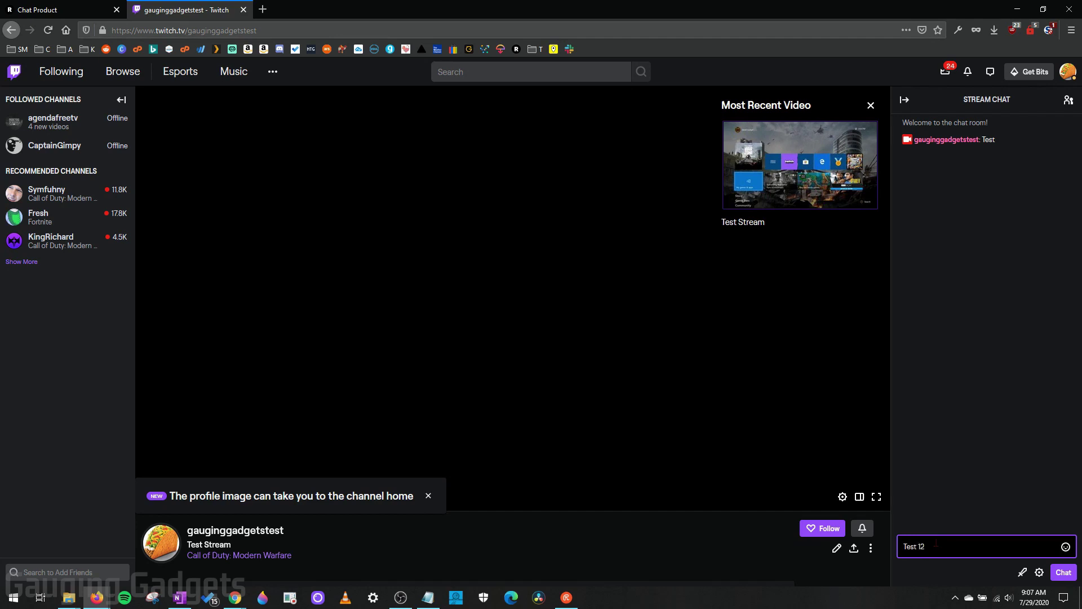